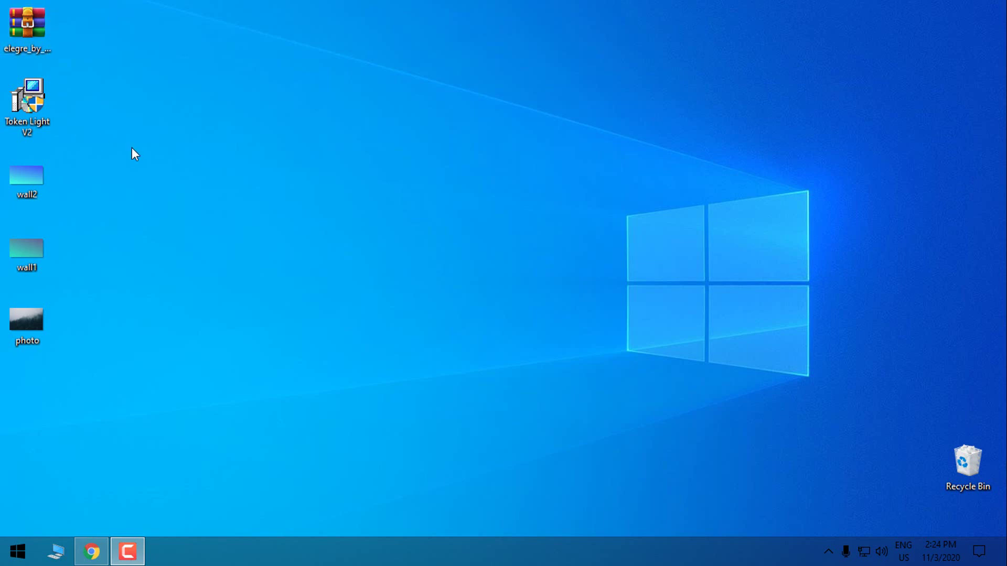
Step: Select the Token Light V2 installer, then the wall1, wall2 and photo files on the desktop
left_click(29, 110)
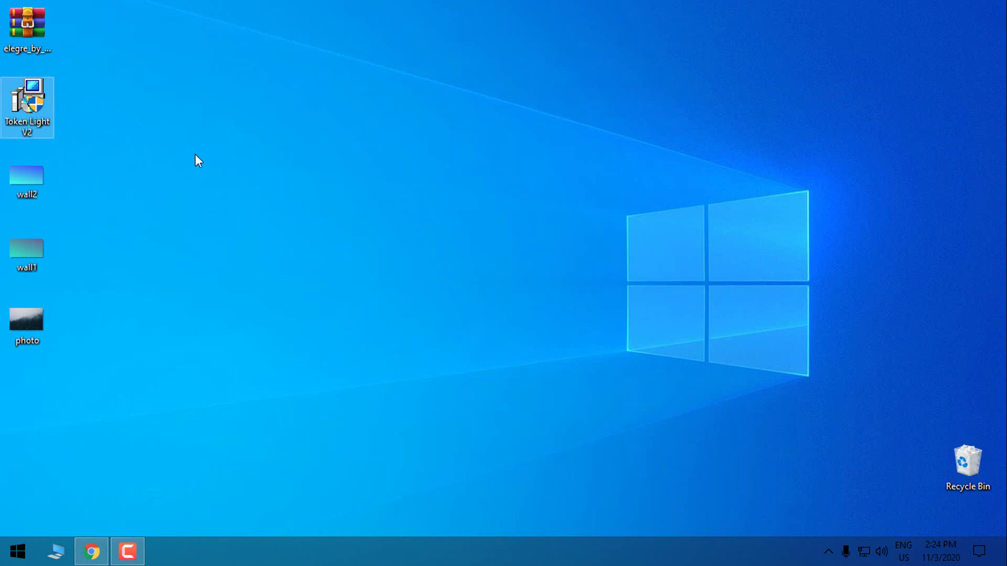
mouse_move(79, 354)
left_mouse_down()
mouse_move(4, 177)
mouse_move(244, 184)
left_mouse_up()
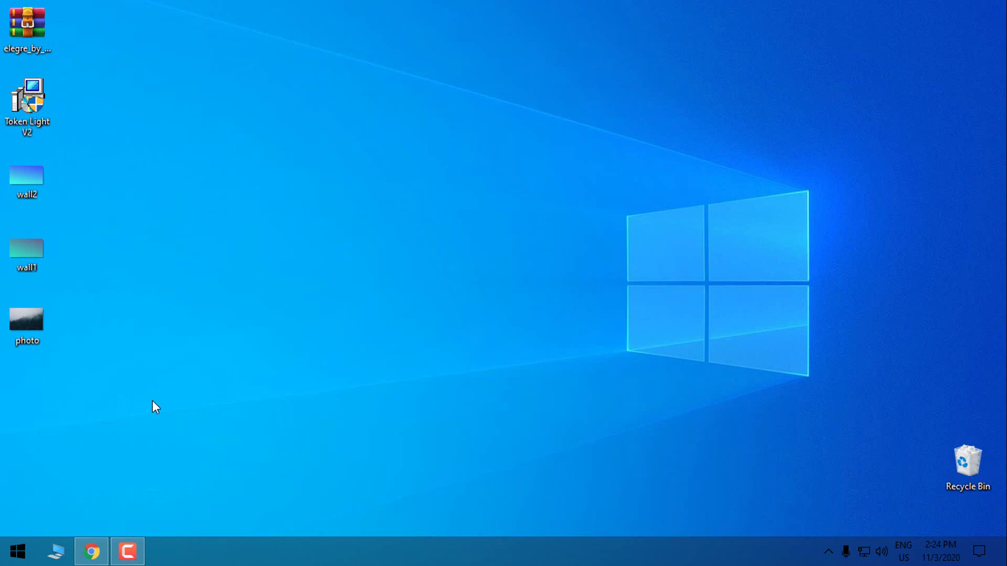
Step: Restore the browser to the Elegre DeviantArt page and scroll down its description
left_click(91, 551)
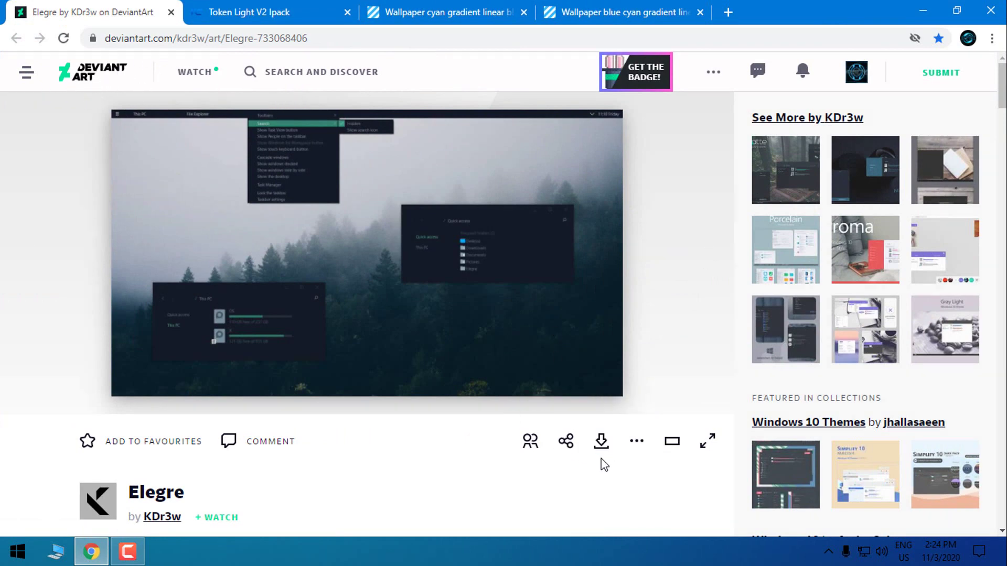
scroll(582, 346, "down", 3)
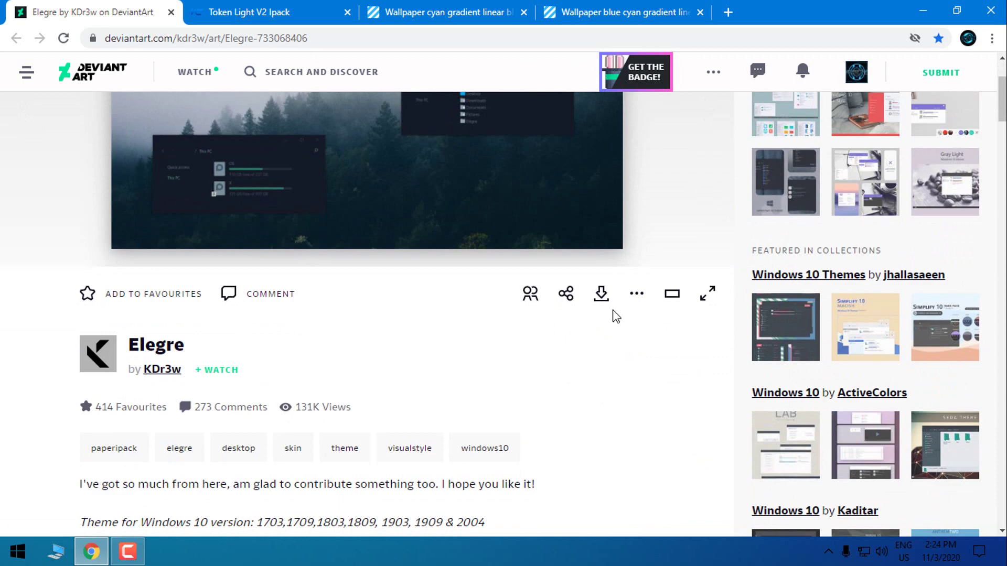
scroll(611, 302, "down", 3)
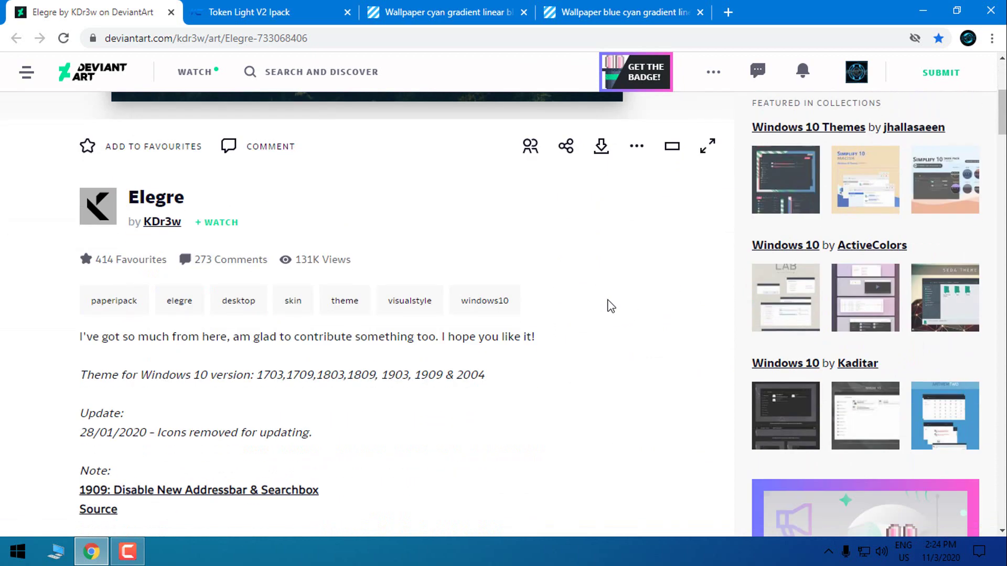
scroll(112, 331, "down", 2)
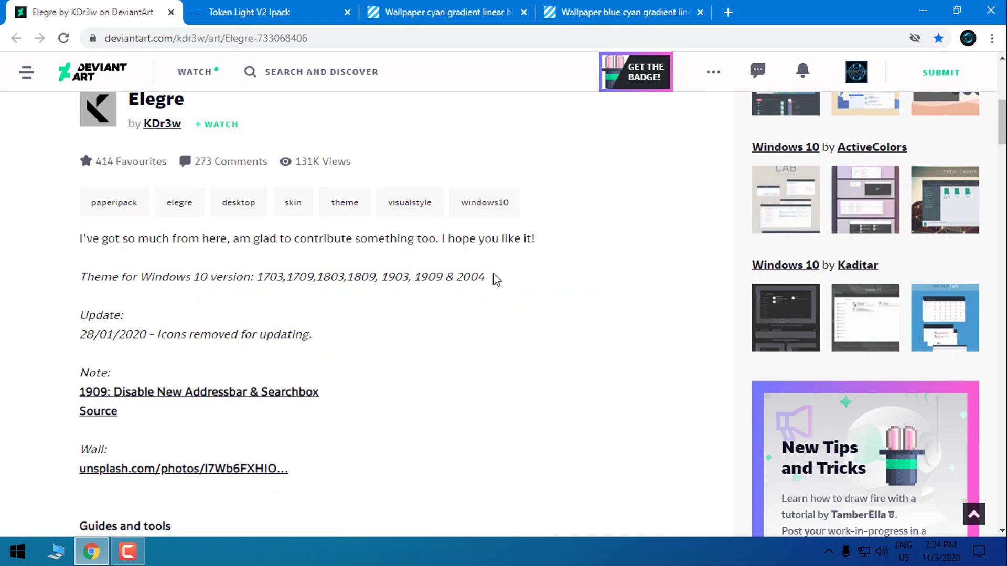
Step: Highlight the supported Windows 10 versions, then scroll back to the Wall link
left_click_drag(493, 273, 285, 270)
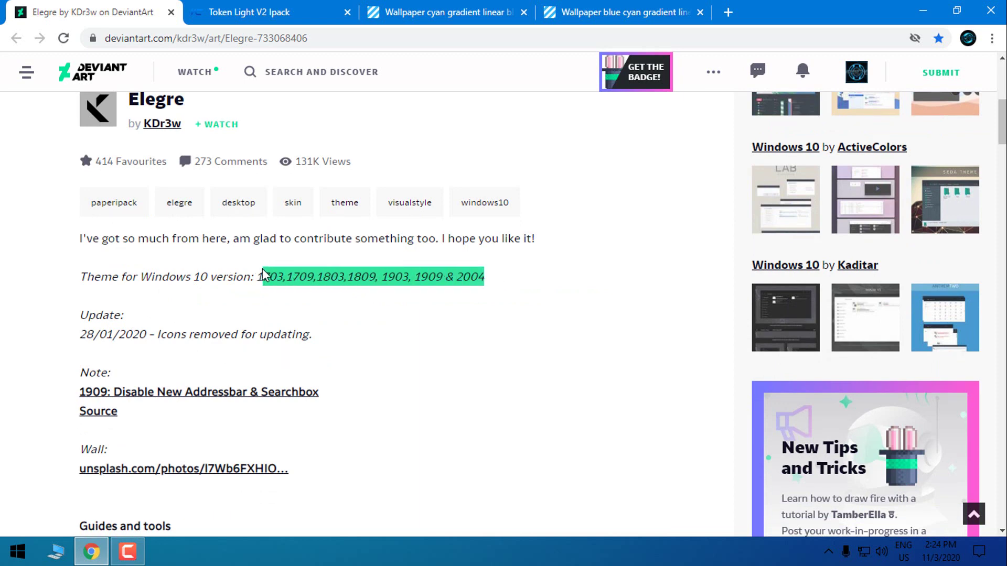
left_click(257, 297)
scroll(258, 296, "up", 4)
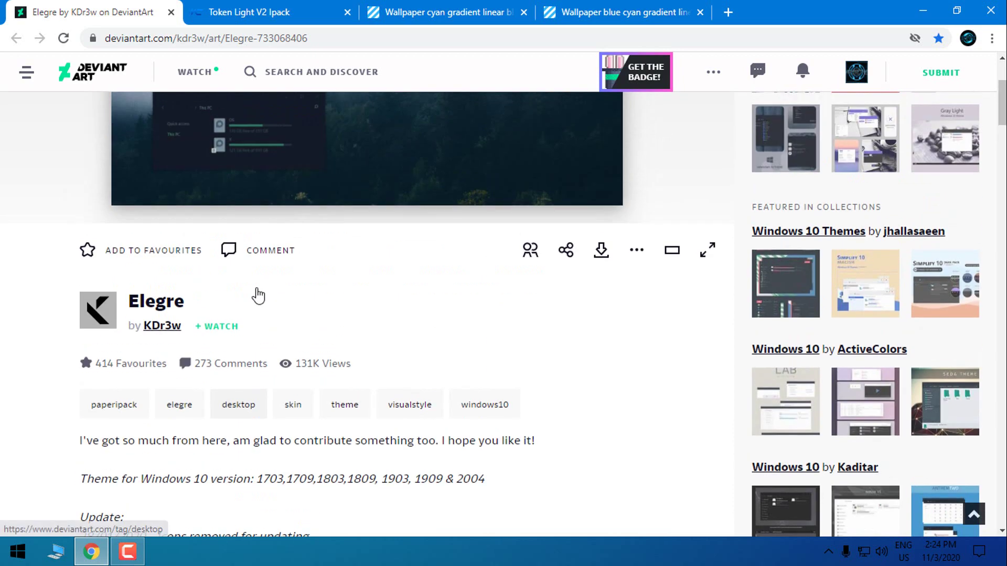
scroll(257, 297, "up", 4)
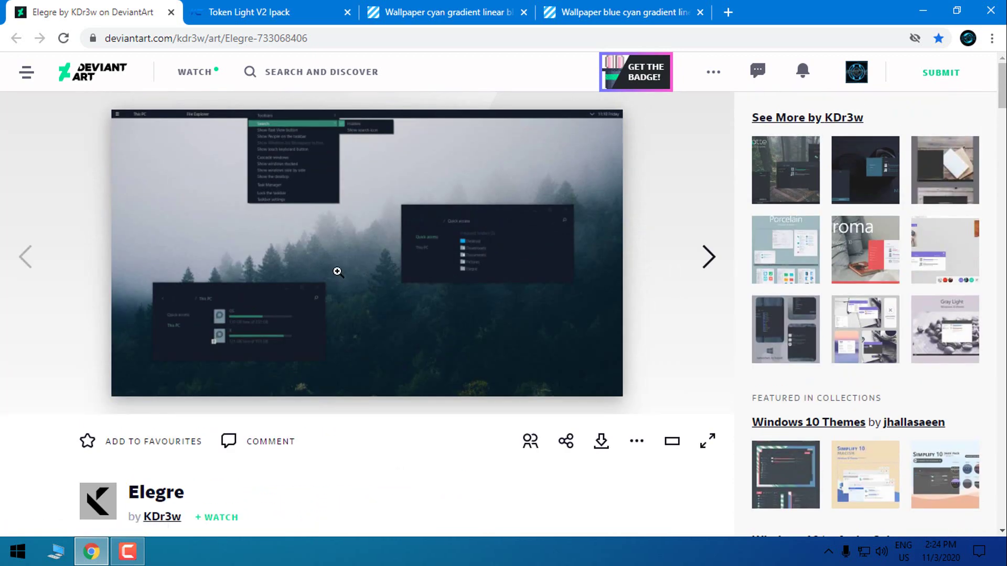
scroll(209, 254, "down", 4)
scroll(241, 252, "down", 8)
scroll(222, 295, "up", 3)
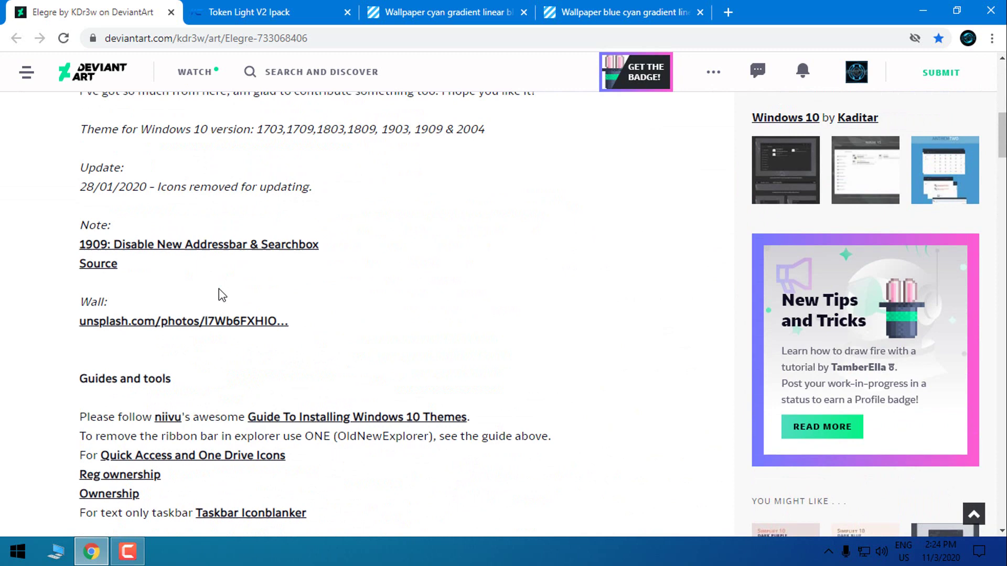
Step: Open the Unsplash foggy-forest photo full-size in a new tab and view its image options
left_click(157, 323)
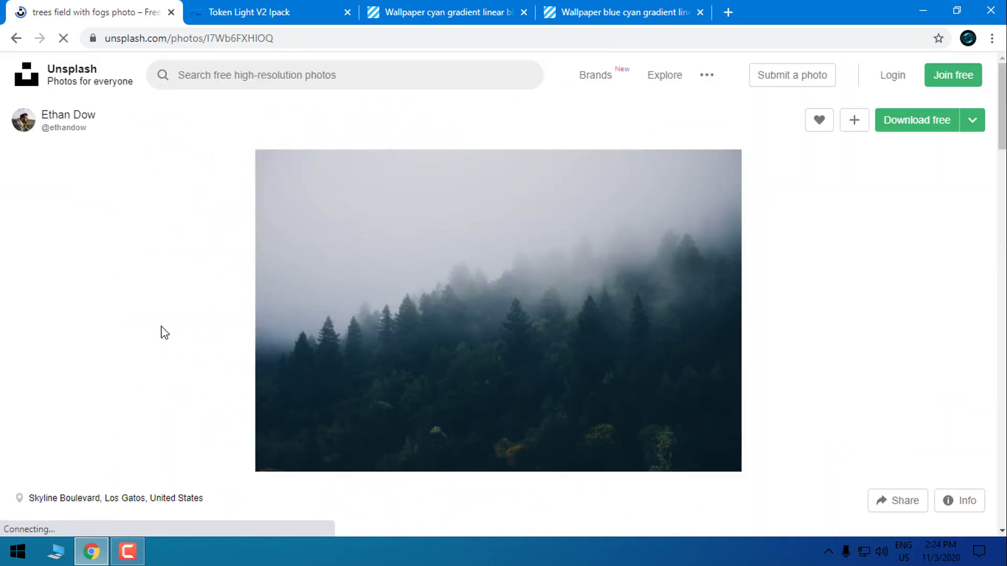
left_click(342, 235)
right_click(339, 235)
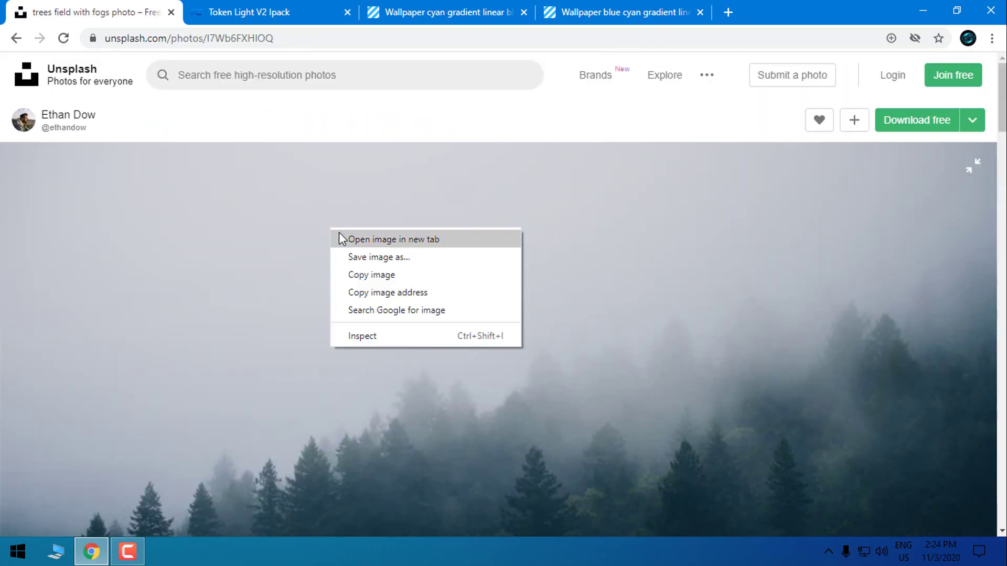
left_click(350, 240)
left_click(294, 7)
right_click(247, 197)
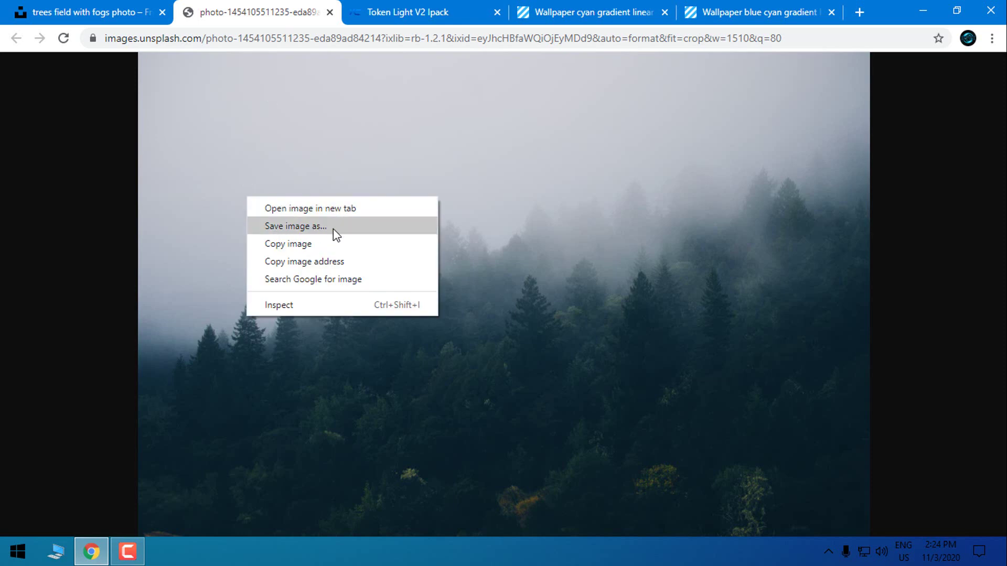
left_click(164, 18)
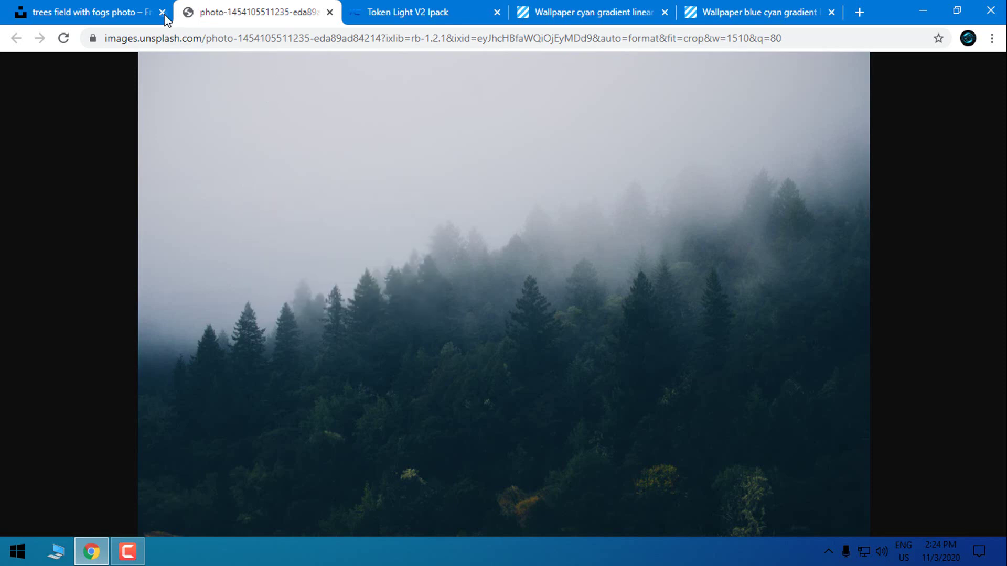
Step: Close the Unsplash tabs and download Token Light V2.exe from the thread's Attached Files
left_click(163, 14)
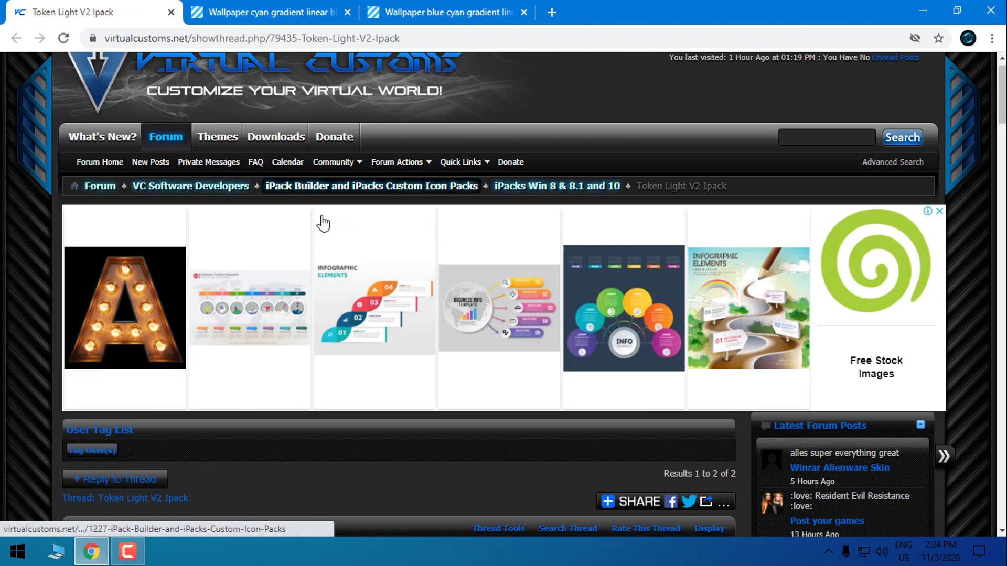
scroll(323, 224, "up", 1)
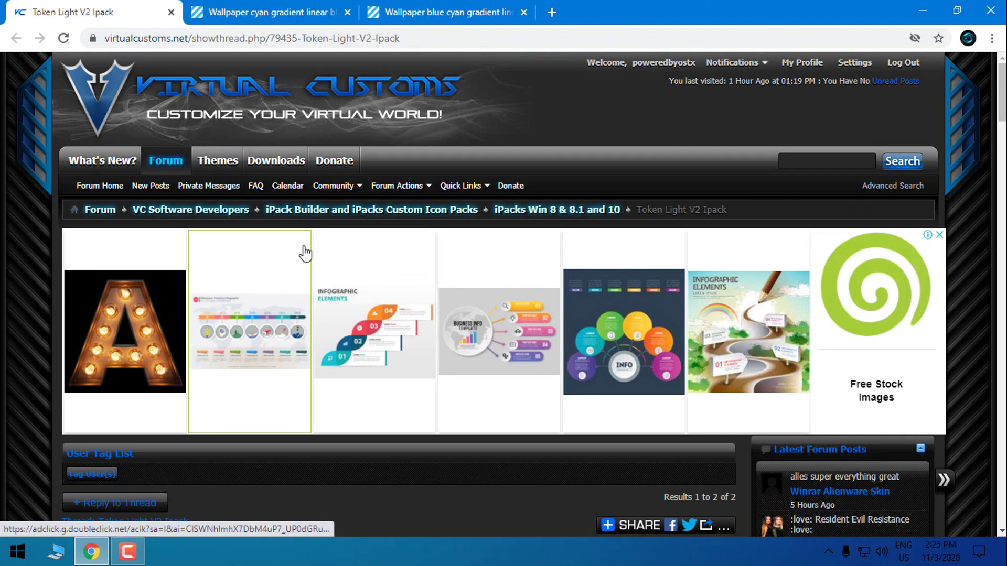
scroll(305, 253, "down", 3)
scroll(304, 253, "down", 5)
scroll(306, 241, "up", 1)
scroll(307, 236, "up", 7)
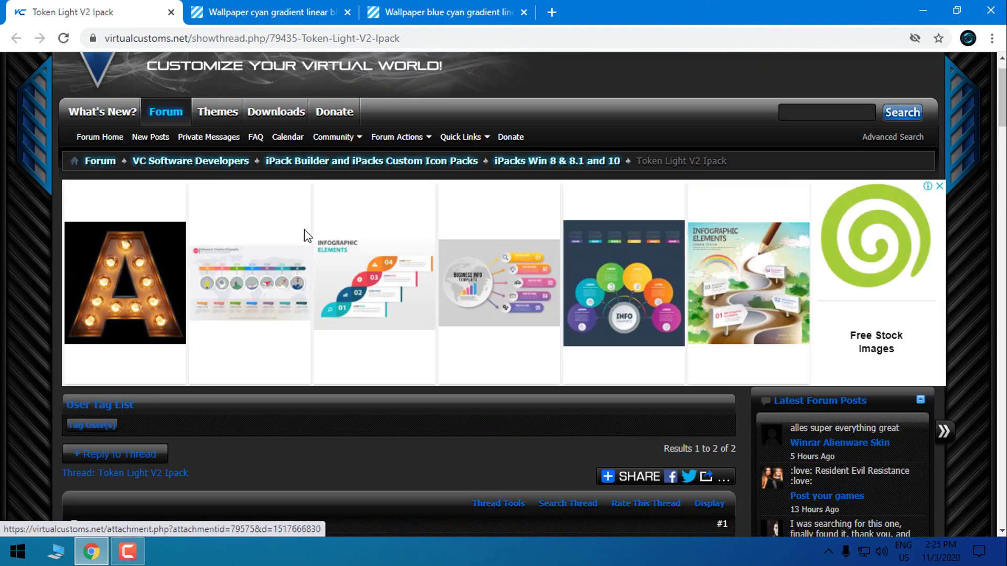
scroll(306, 236, "up", 2)
scroll(360, 270, "down", 8)
scroll(360, 271, "down", 9)
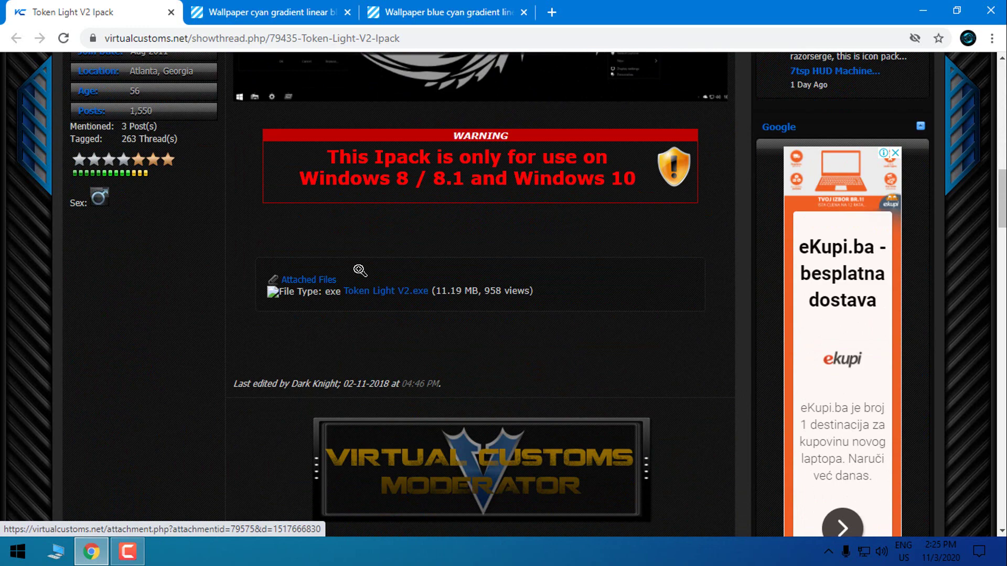
scroll(359, 270, "down", 4)
scroll(411, 251, "up", 3)
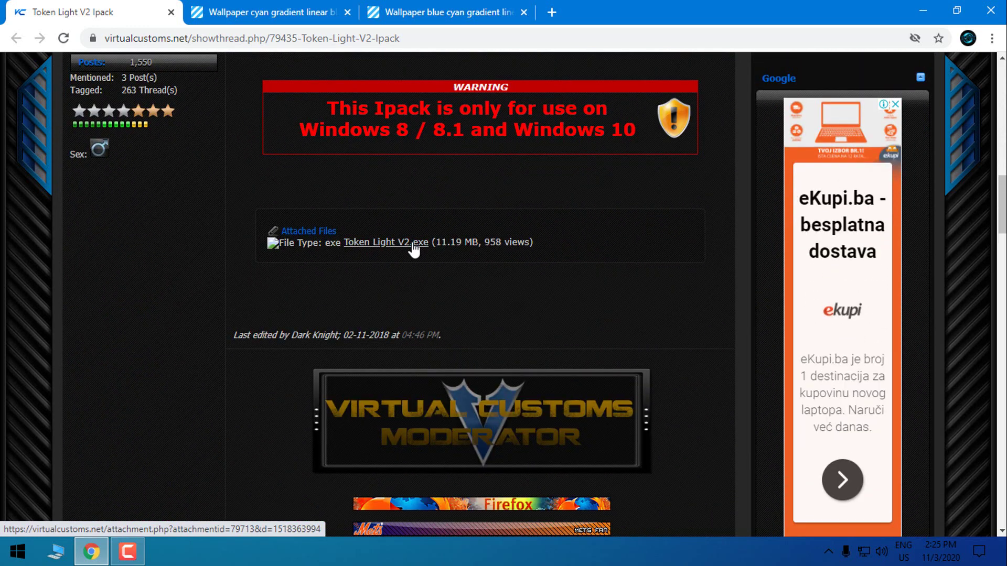
left_click(388, 244)
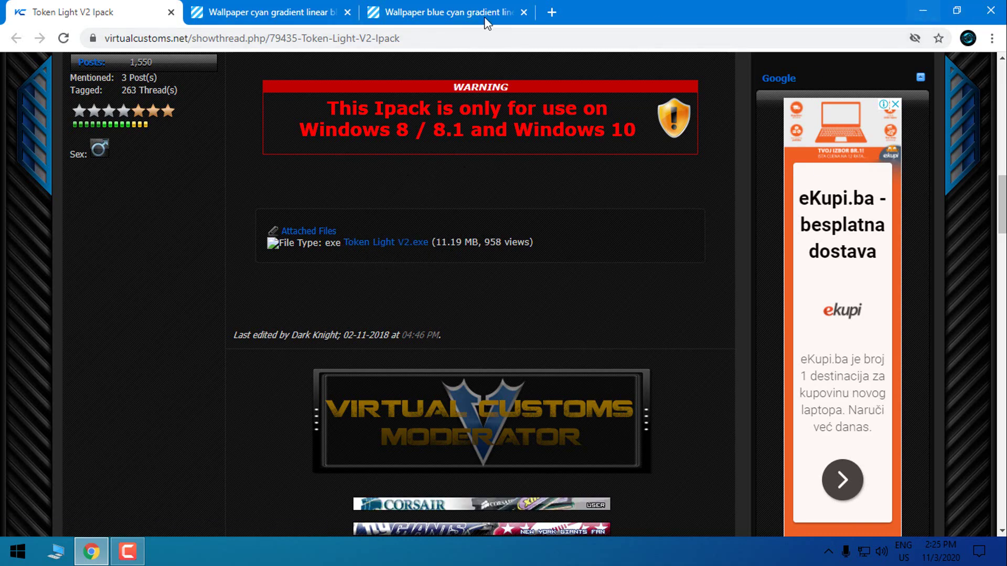
Step: Compare both xmple cyan gradient wallpaper pages and close the Token Light V2 Ipack tab
left_click(303, 11)
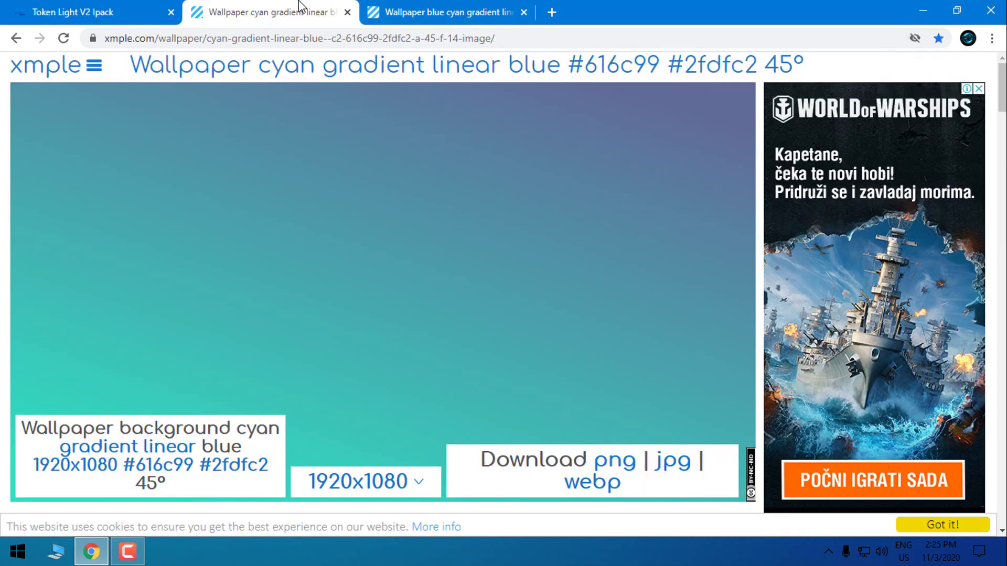
left_click(437, 14)
left_click(259, 9)
left_click(171, 12)
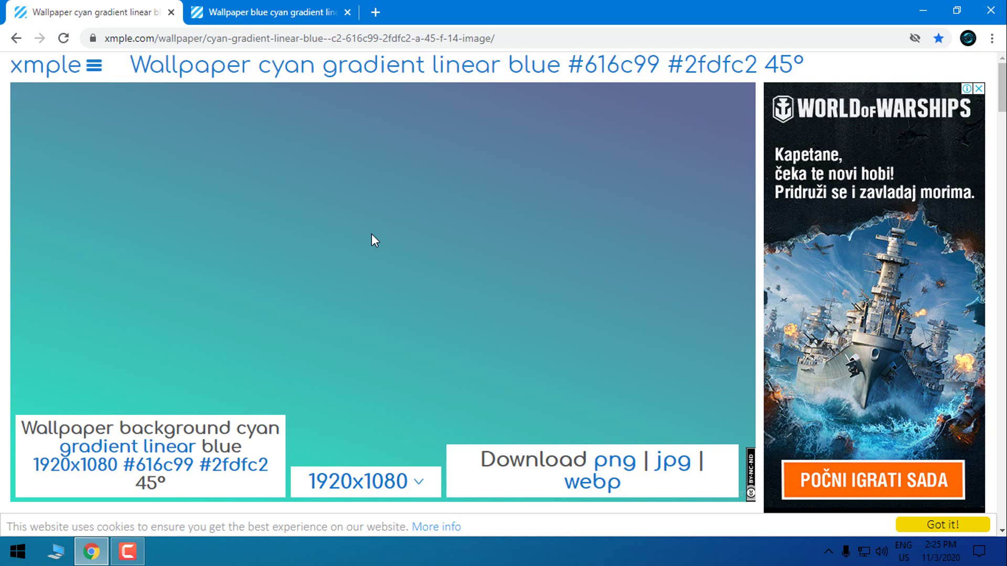
Step: Review the blue cyan gradient wallpaper page, then close the browser
scroll(314, 233, "down", 1)
scroll(283, 241, "up", 1)
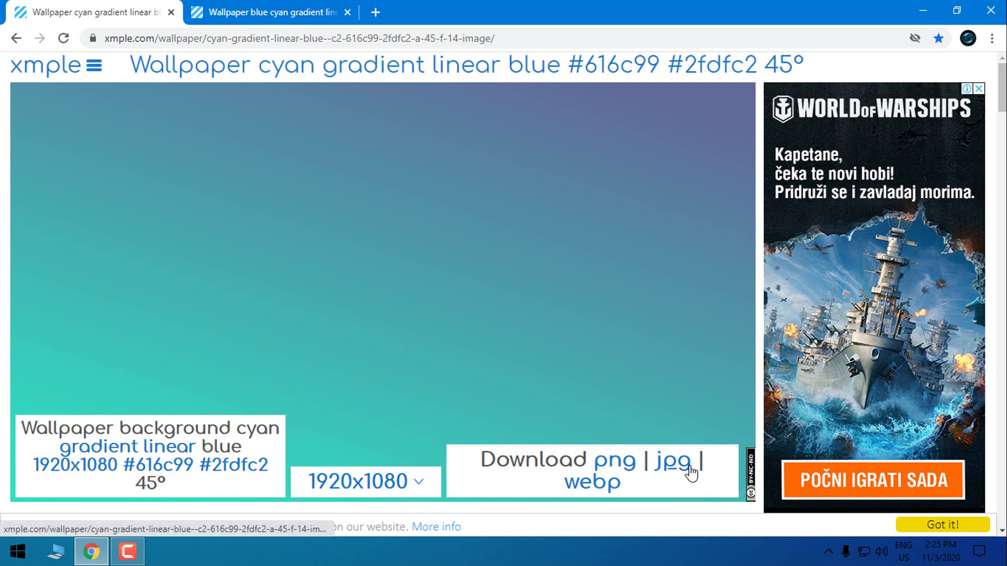
left_click(316, 7)
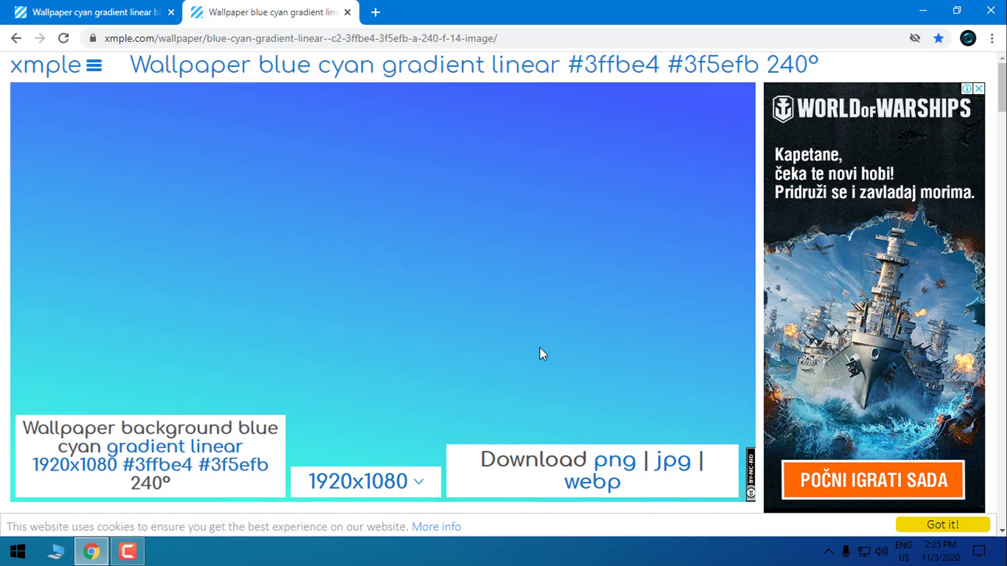
left_click(990, 11)
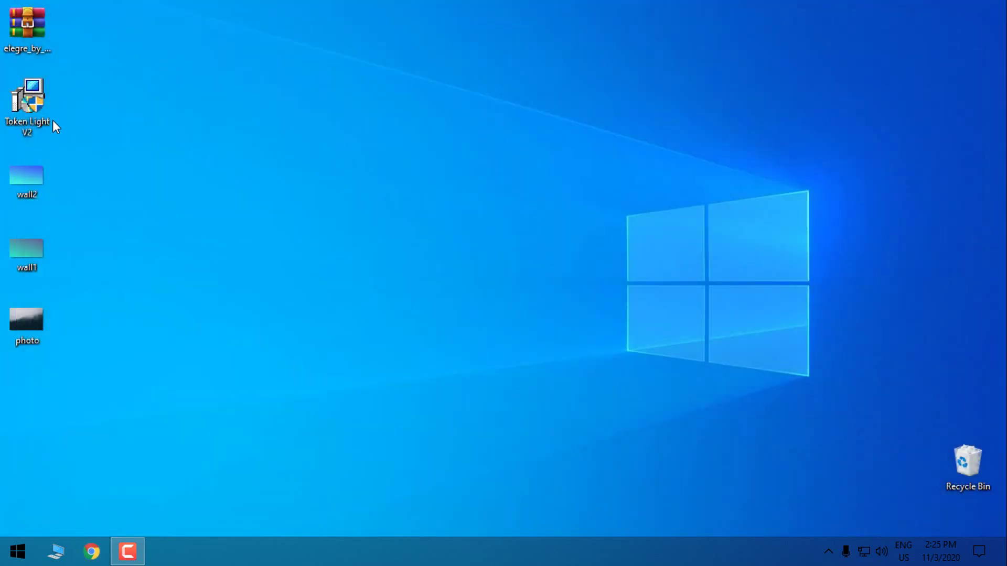
Step: Launch the Token Light V2 installer and accept its license agreement
double_click(29, 108)
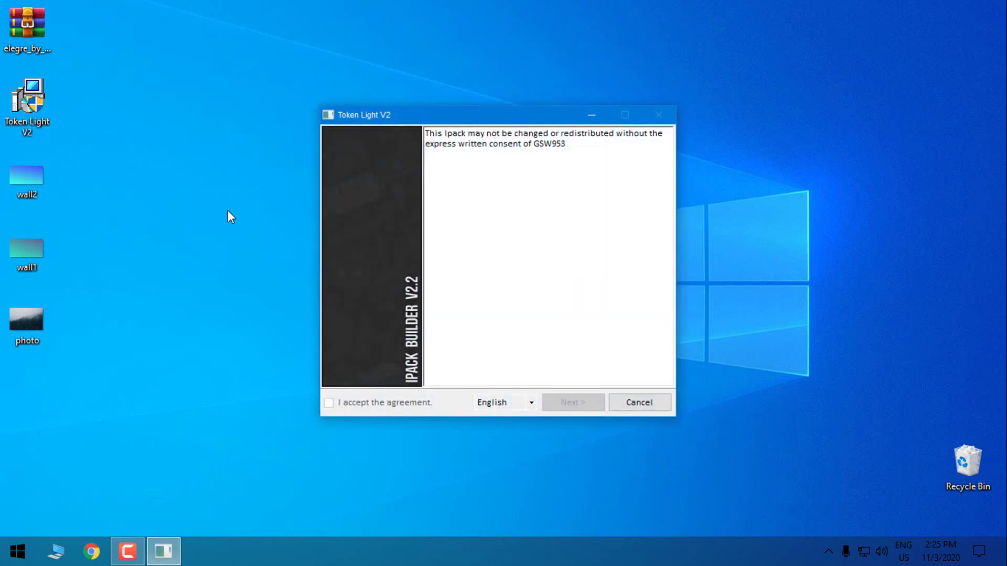
key("space")
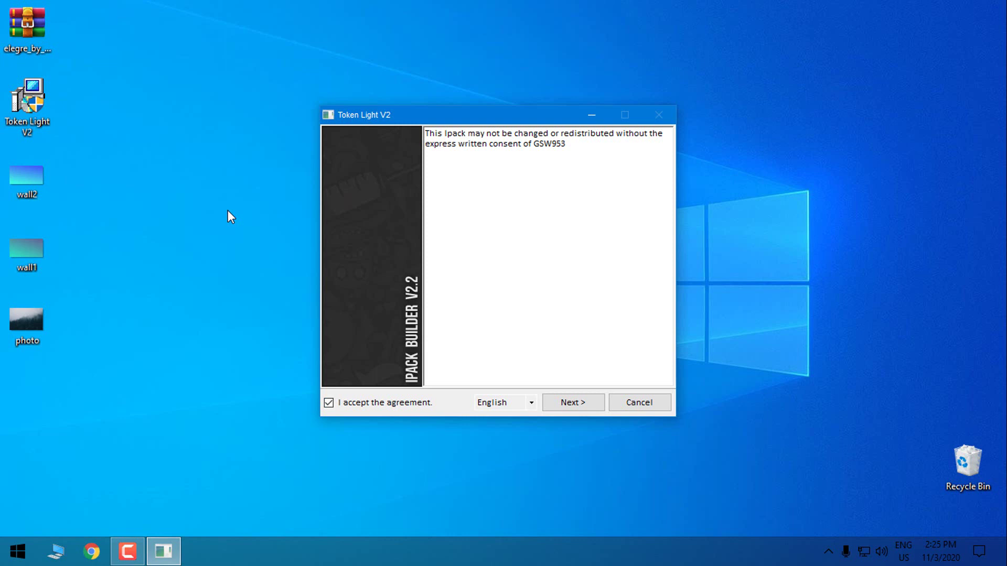
key("Down")
key("Up")
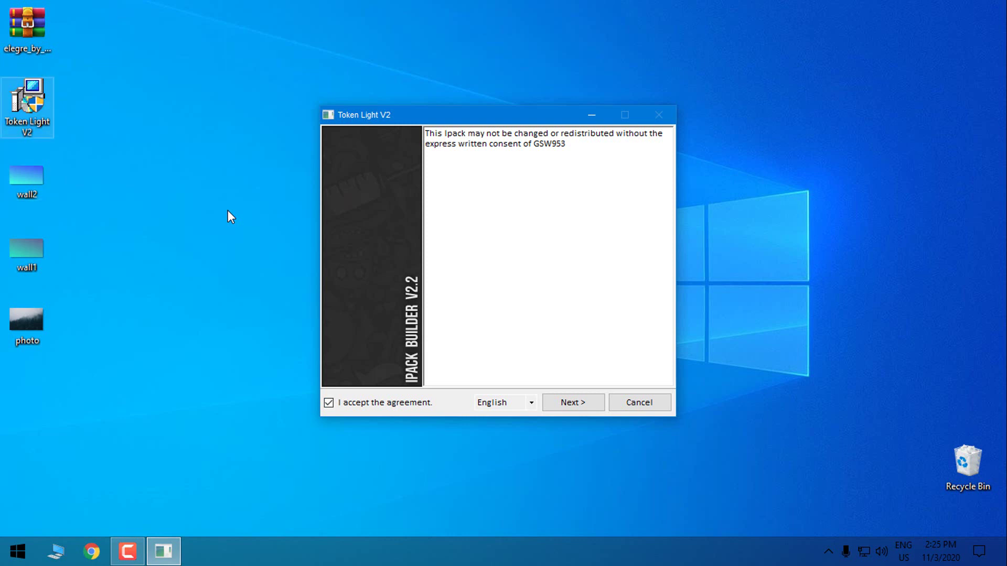
left_click(228, 211)
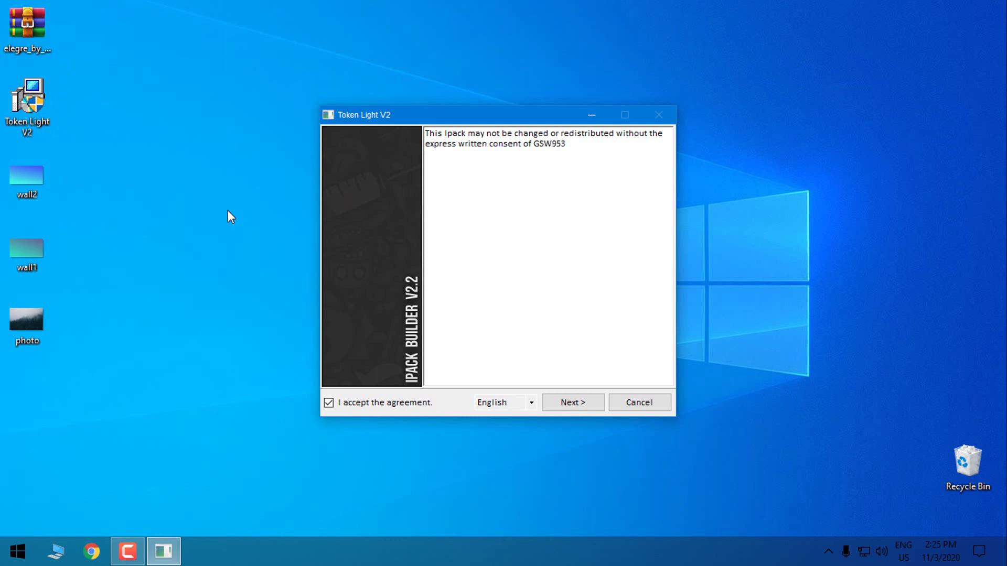
left_click(55, 118)
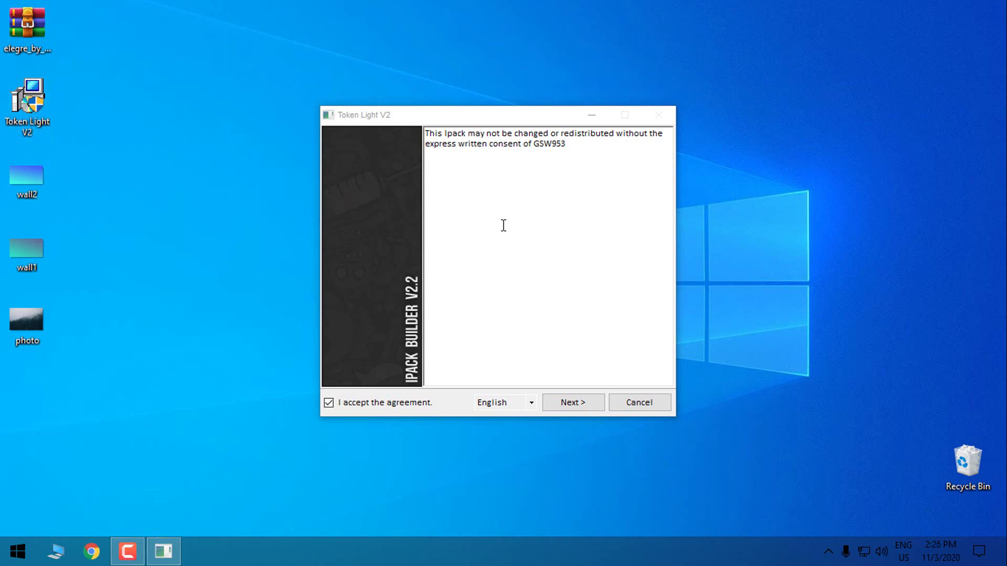
Step: Open This PC, select all four drives, then close the window
left_click(55, 551)
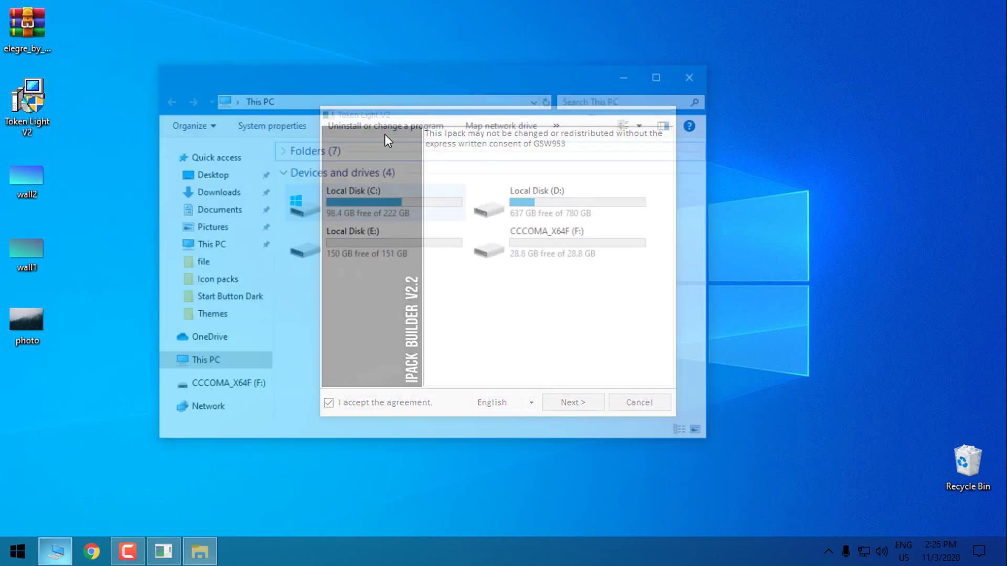
mouse_move(324, 307)
left_mouse_down()
mouse_move(594, 317)
mouse_move(619, 218)
mouse_move(593, 330)
mouse_move(622, 213)
mouse_move(594, 360)
left_mouse_up()
mouse_move(325, 303)
left_mouse_down()
mouse_move(465, 225)
mouse_move(555, 317)
mouse_move(594, 219)
mouse_move(577, 317)
mouse_move(610, 203)
mouse_move(643, 259)
left_mouse_up()
left_click(694, 67)
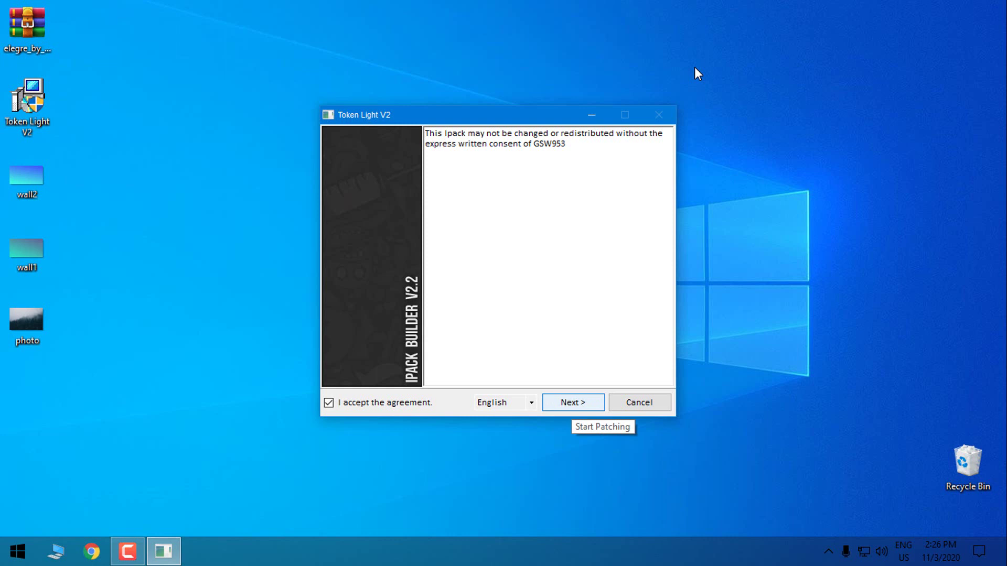
Step: Advance the installer past the license with 'Patch all files' to the install page
key("Return")
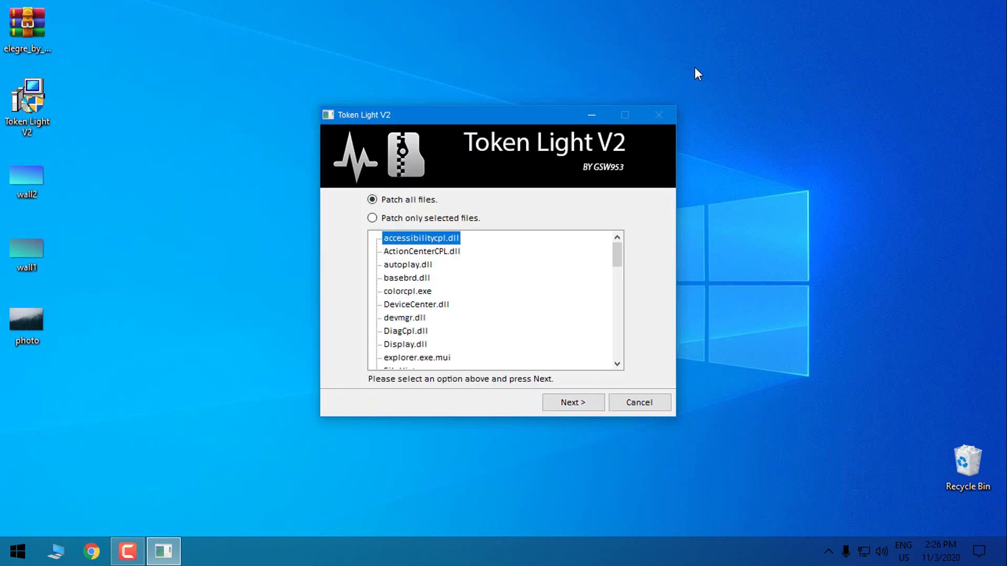
key("Return")
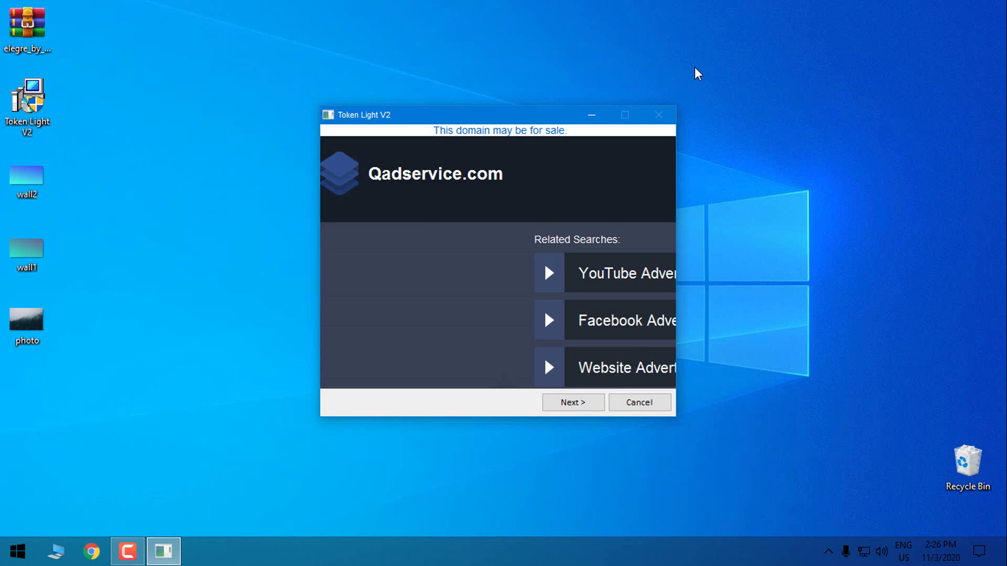
key("Return")
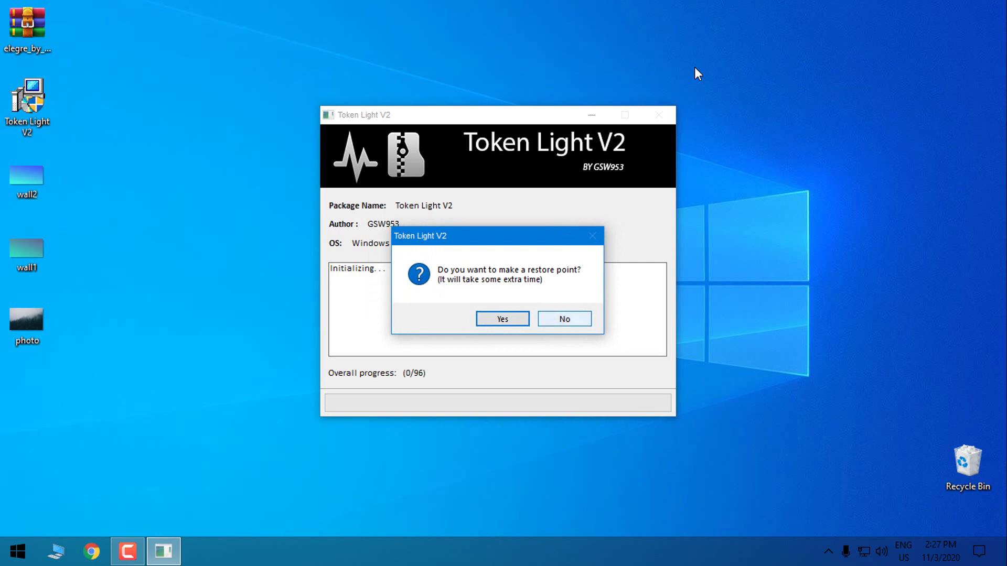
Step: Decline the restore point and start patching the icon files
key("Tab")
key("Return")
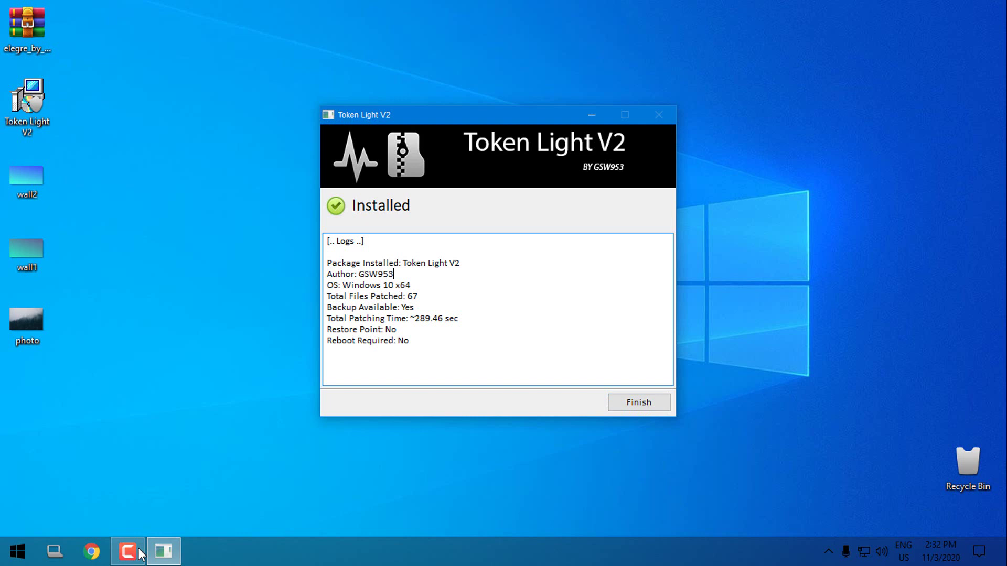
Step: Close the finished installer, extract the Elegre archive to its own desktop folder and open it
left_click(619, 406)
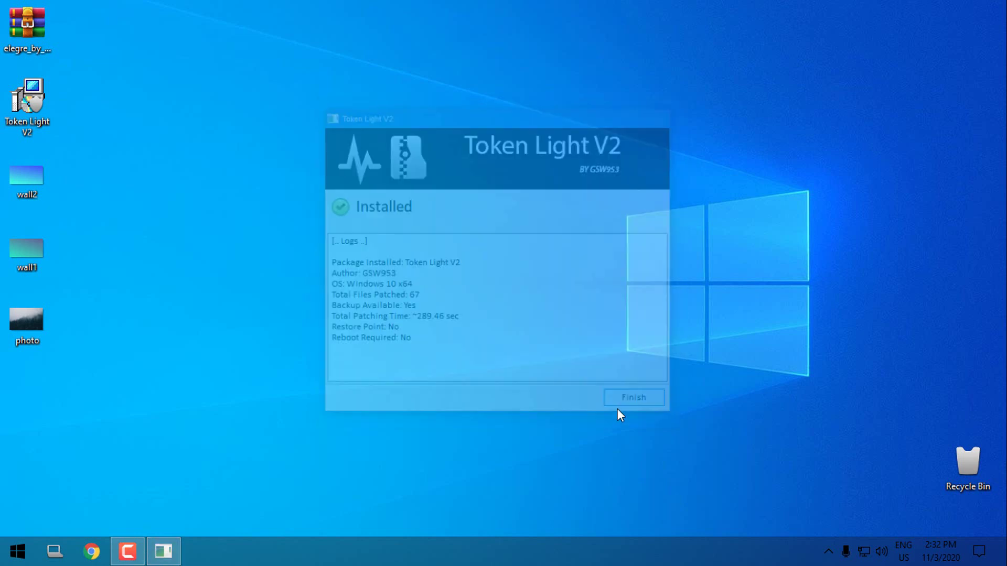
right_click(30, 24)
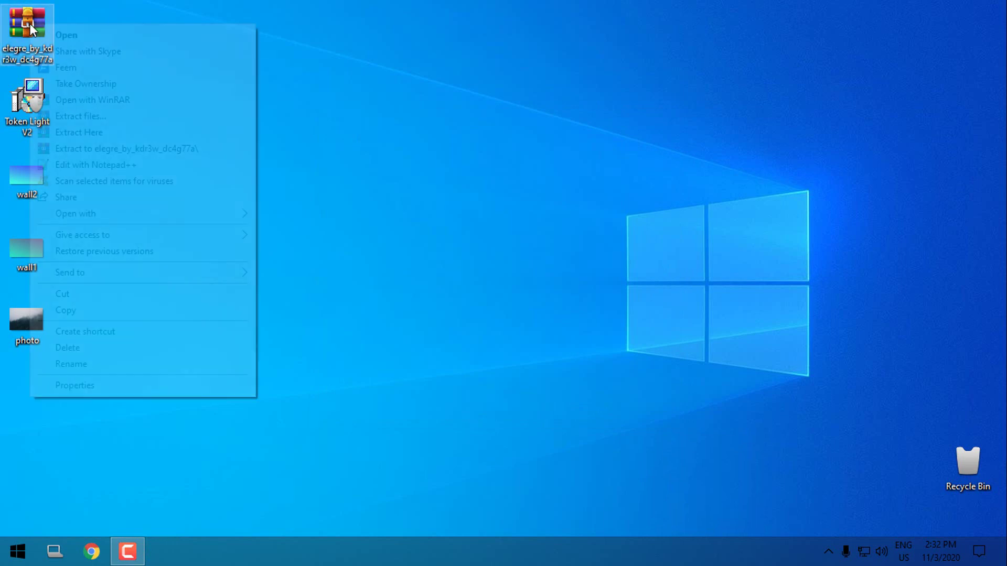
left_click(87, 152)
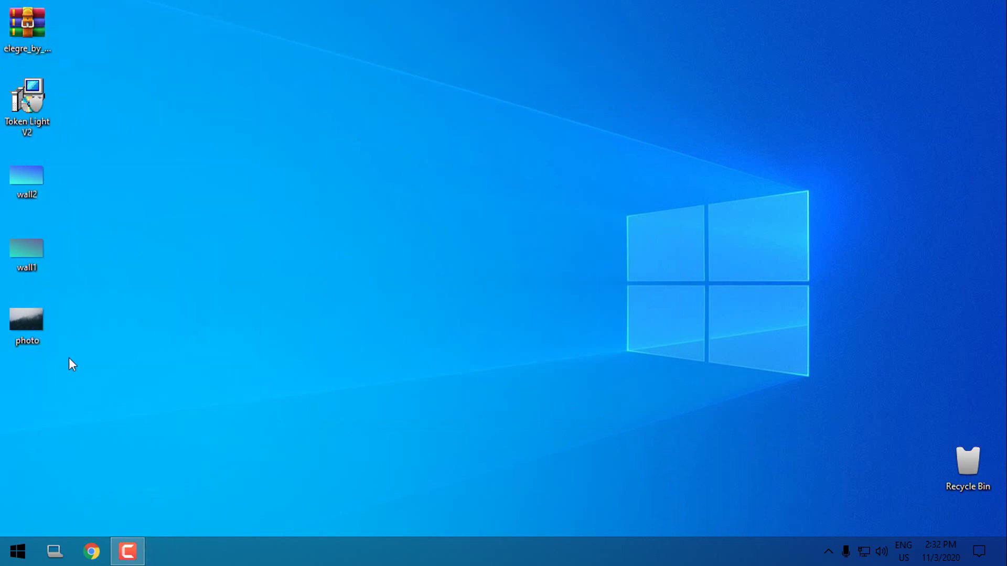
double_click(40, 383)
Step: Open the Theme folder and select its three Elegre items for copying
left_click(332, 173)
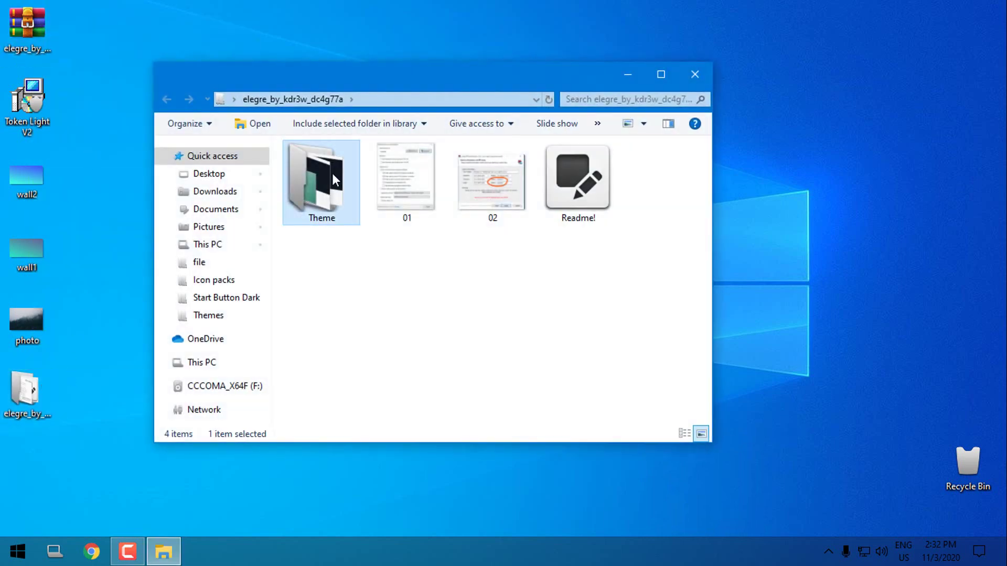
double_click(325, 193)
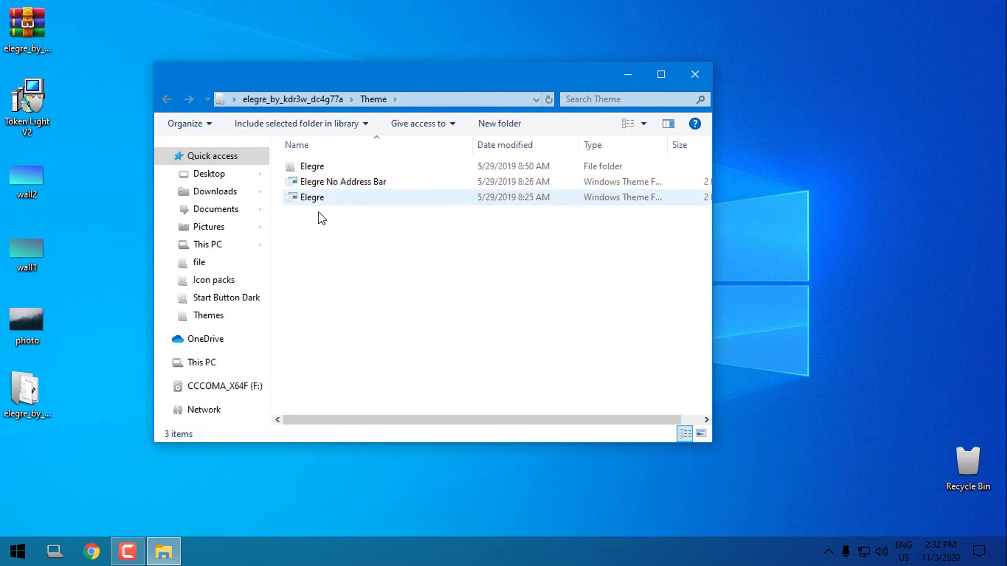
left_click_drag(319, 212, 346, 168)
right_click(346, 167)
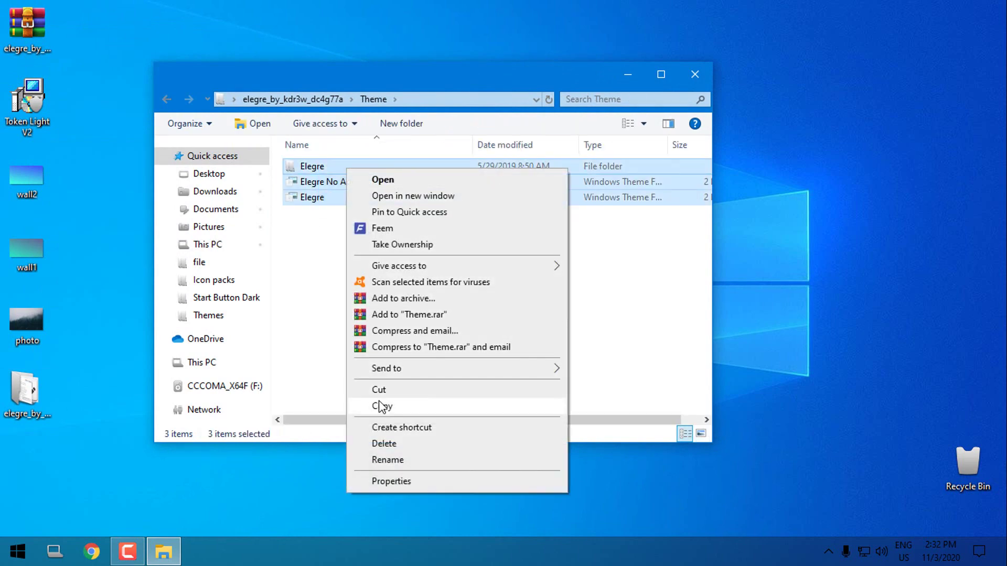
Step: Copy the three Elegre theme items and browse to C:\Windows\Resources\Themes
left_click(380, 407)
left_click(199, 363)
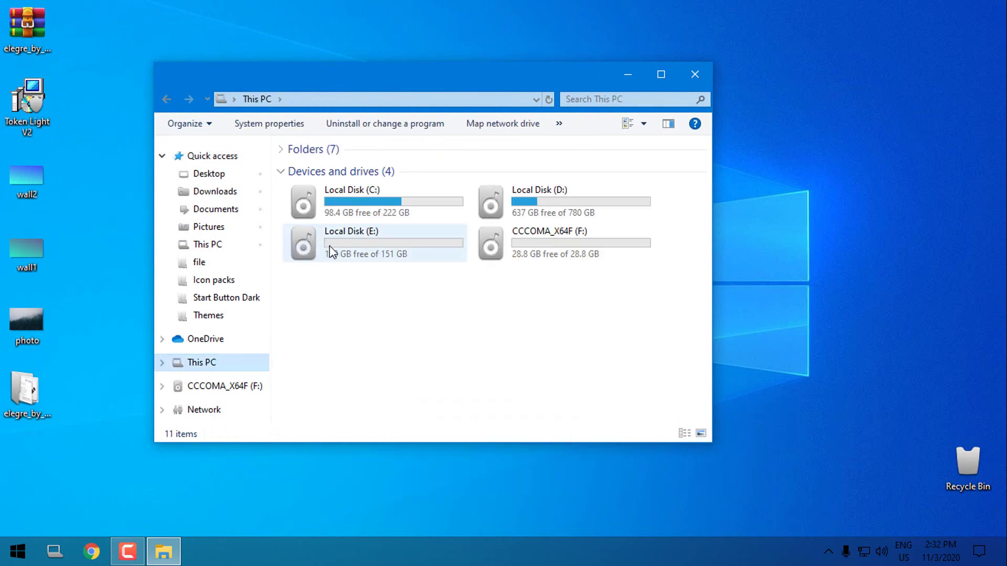
double_click(375, 200)
double_click(603, 183)
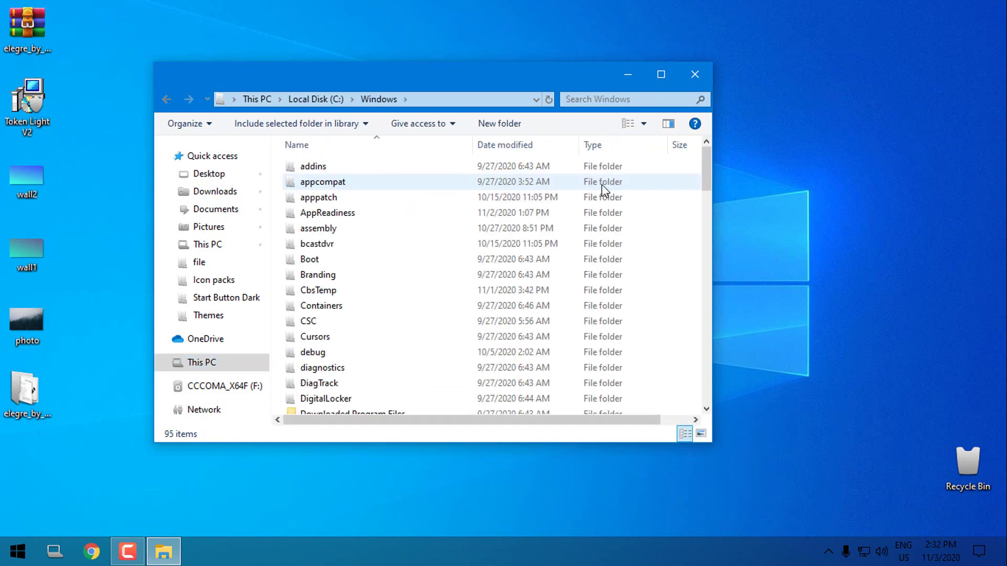
type("res")
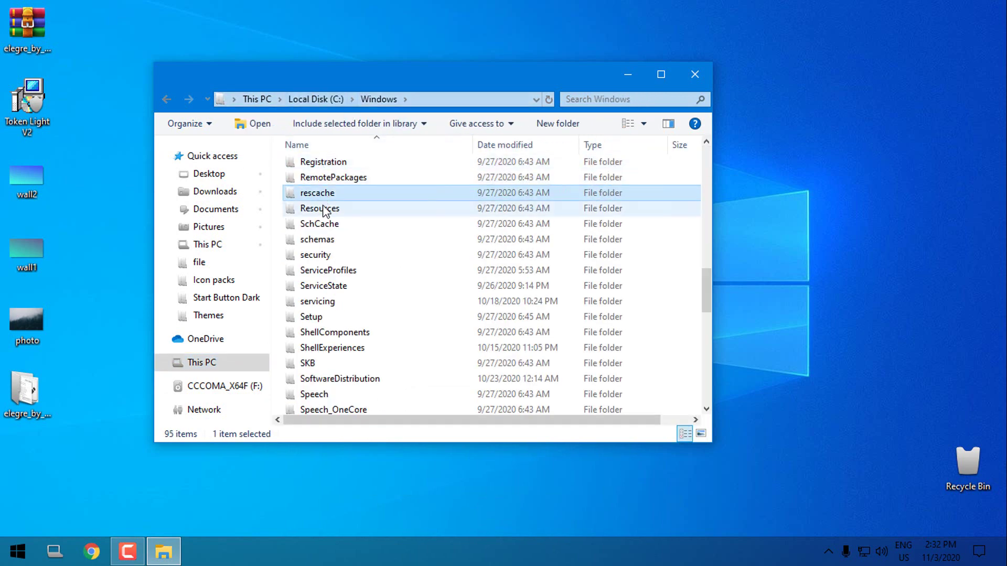
double_click(329, 208)
left_click(328, 188)
double_click(328, 186)
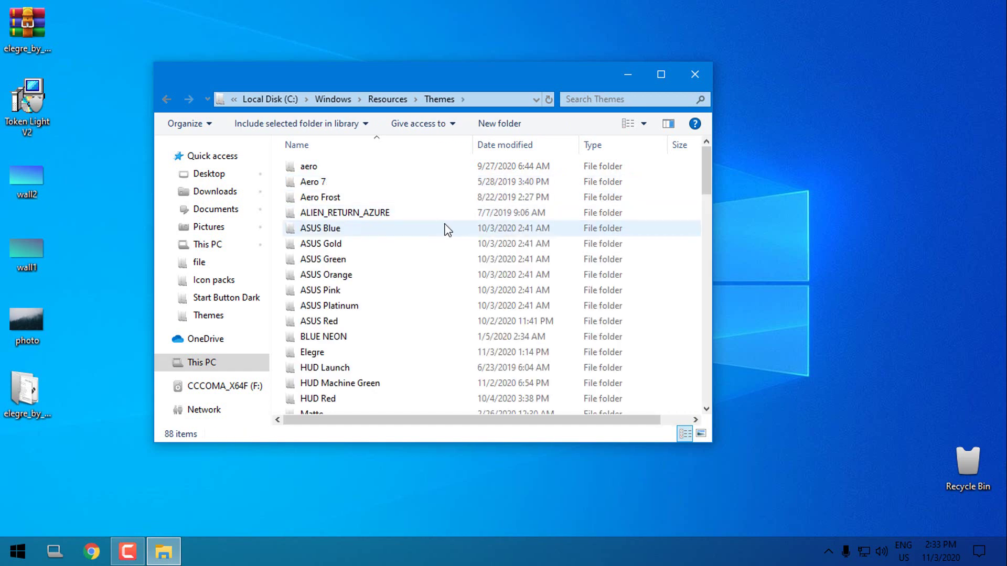
Step: Paste the Elegre items into the Themes folder, skipping files that already exist
right_click(662, 214)
left_click(697, 316)
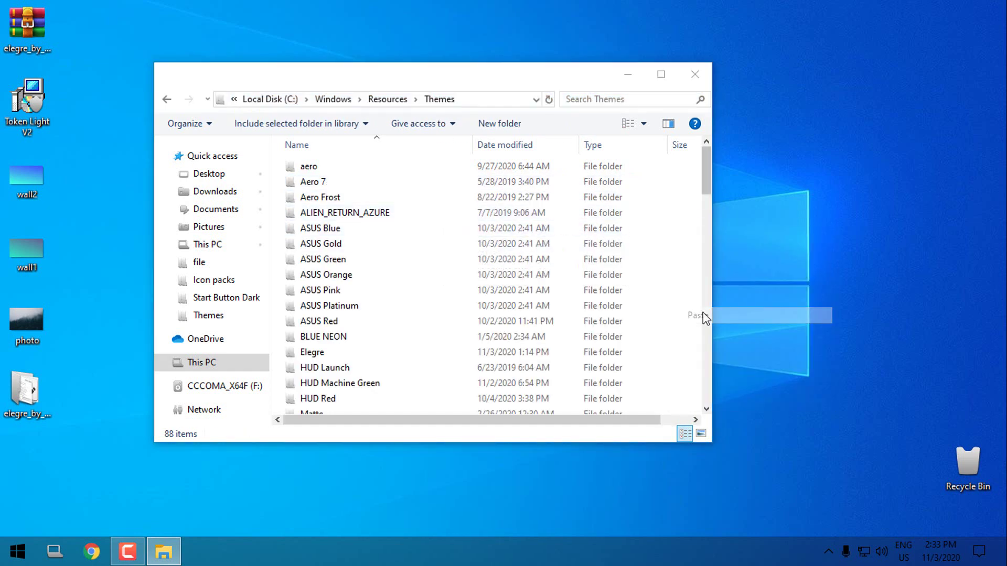
left_click(249, 194)
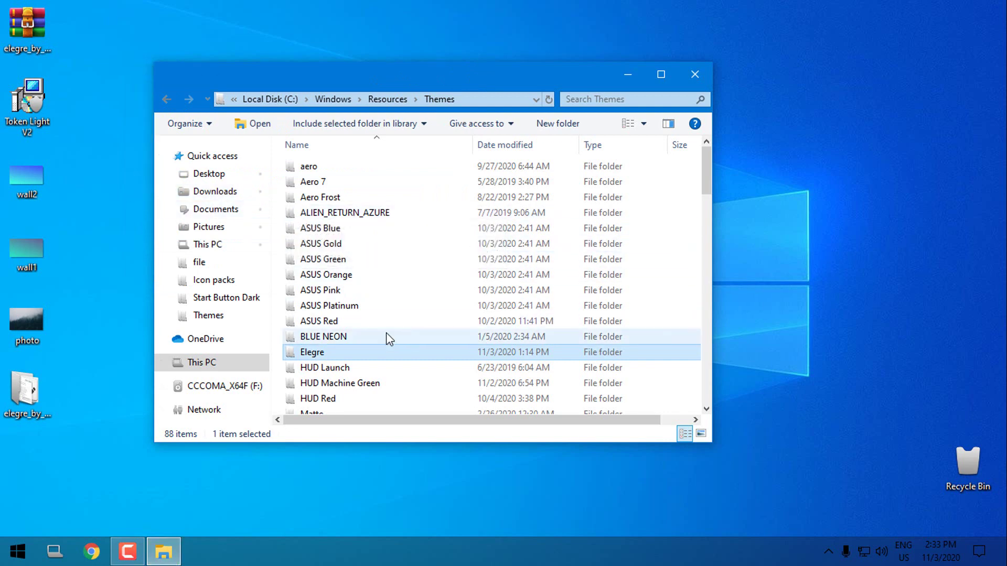
Step: Close the Themes folder window and open the Personalize Themes settings page
left_click(695, 74)
right_click(455, 82)
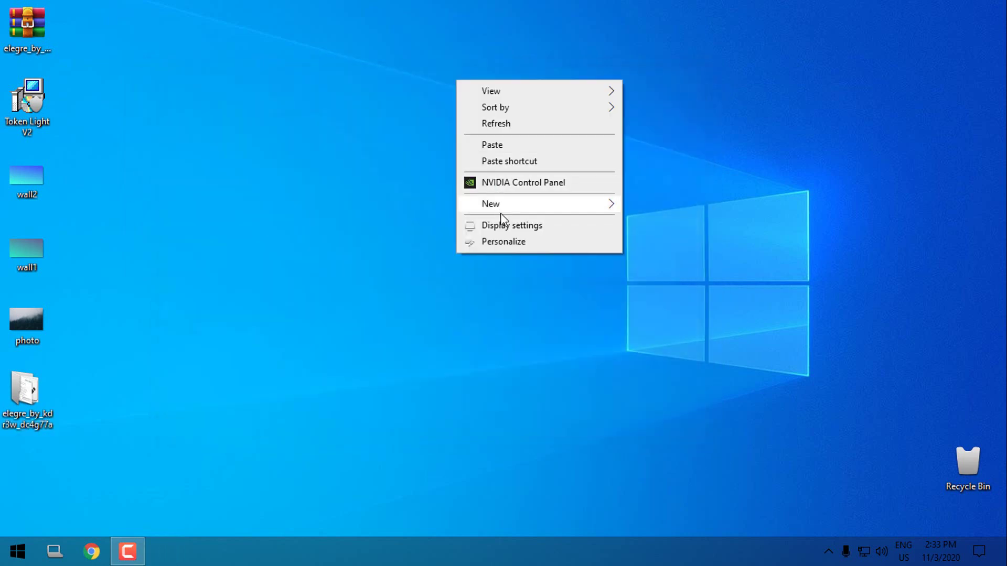
left_click(497, 238)
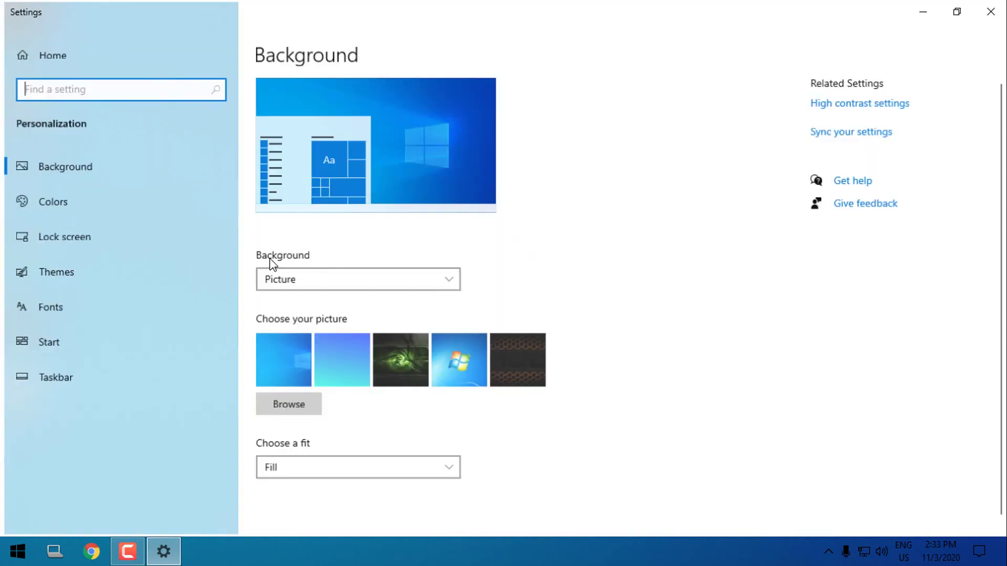
left_click(52, 265)
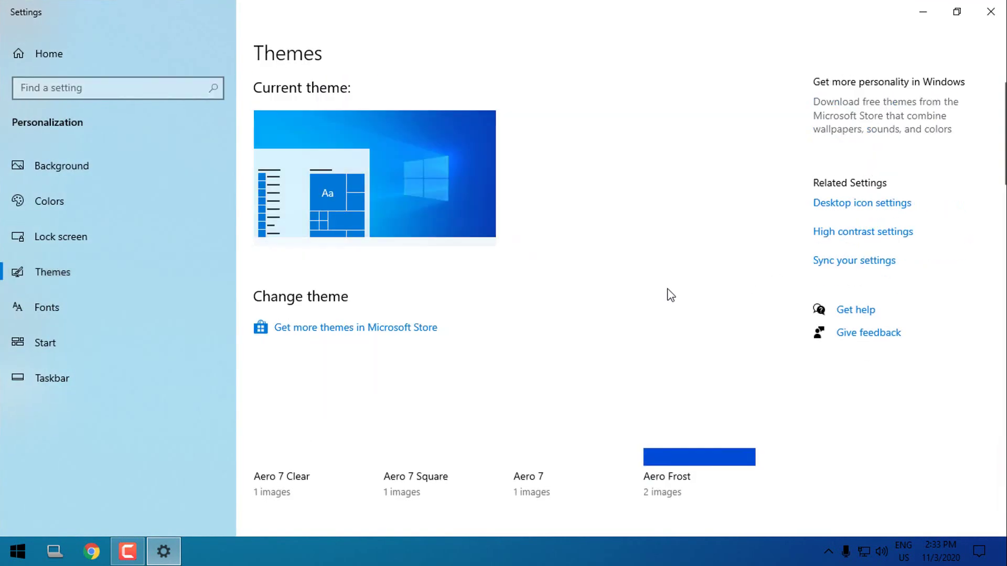
Step: Scroll down to the Elegre theme, apply it, and close Settings
scroll(666, 289, "down", 5)
scroll(669, 289, "down", 7)
scroll(669, 289, "down", 7)
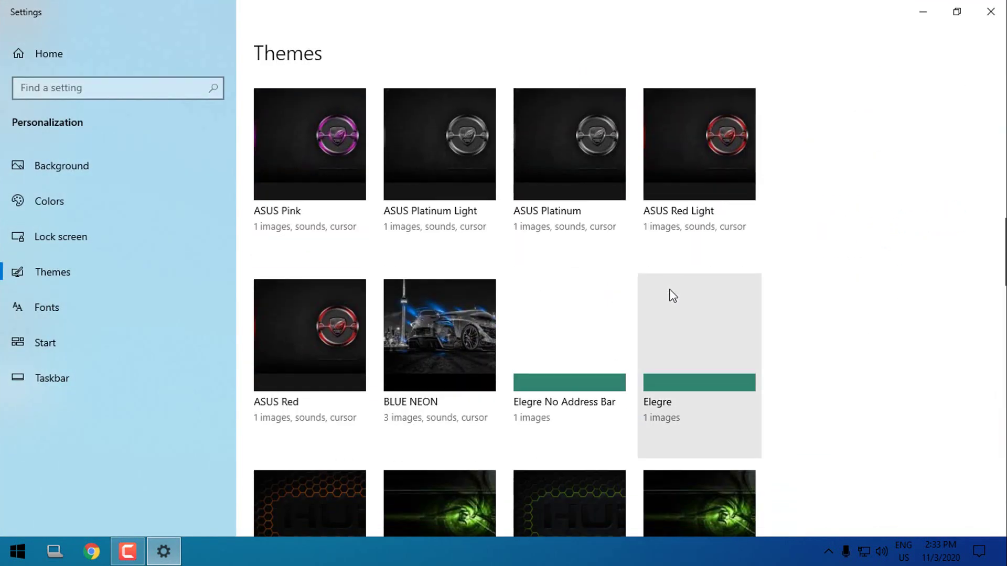
scroll(673, 296, "down", 2)
scroll(703, 292, "down", 2)
left_click(684, 154)
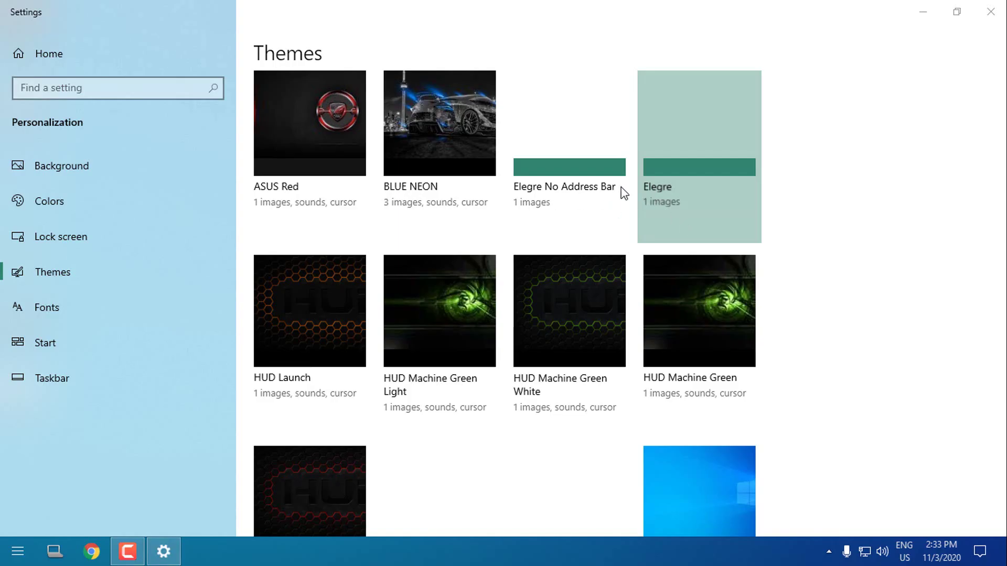
left_click(991, 12)
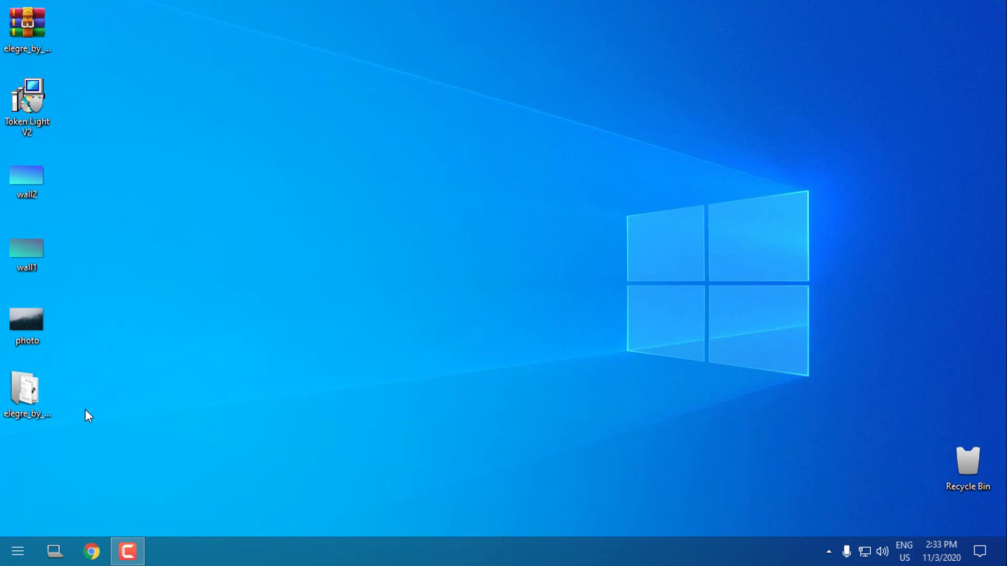
Step: Delete the archive, elegre folder and Token Light installer icons from the desktop
left_click_drag(45, 414, 105, 49)
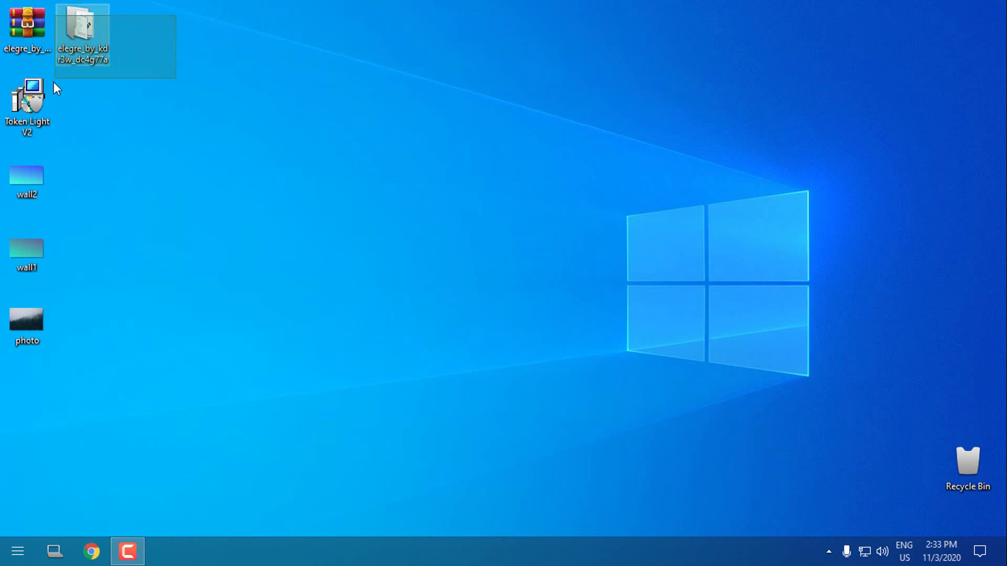
left_click_drag(54, 82, 2, 97)
right_click(38, 97)
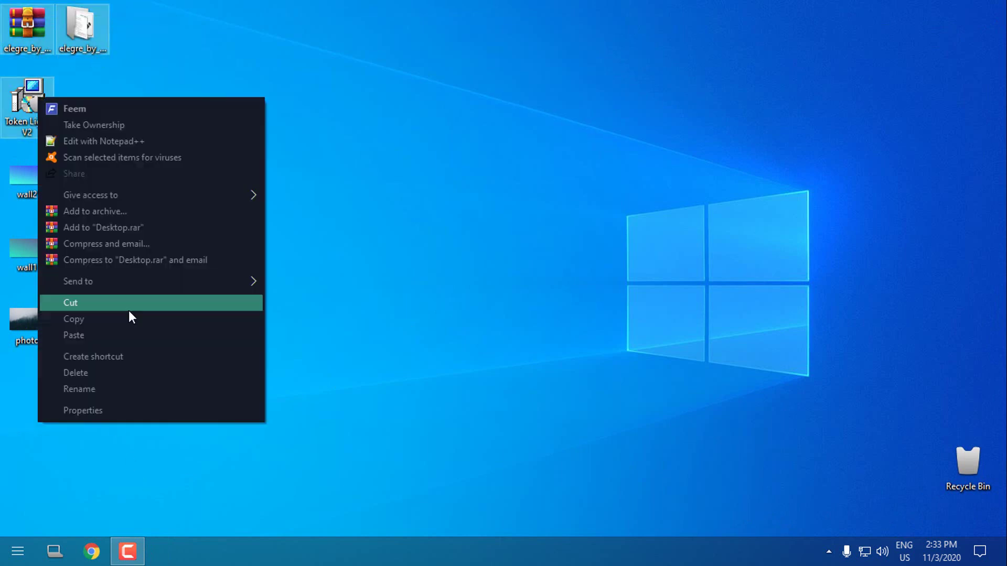
left_click(84, 375)
Step: Set the misty forest photo as the desktop background, close Photos, and show Start
double_click(24, 329)
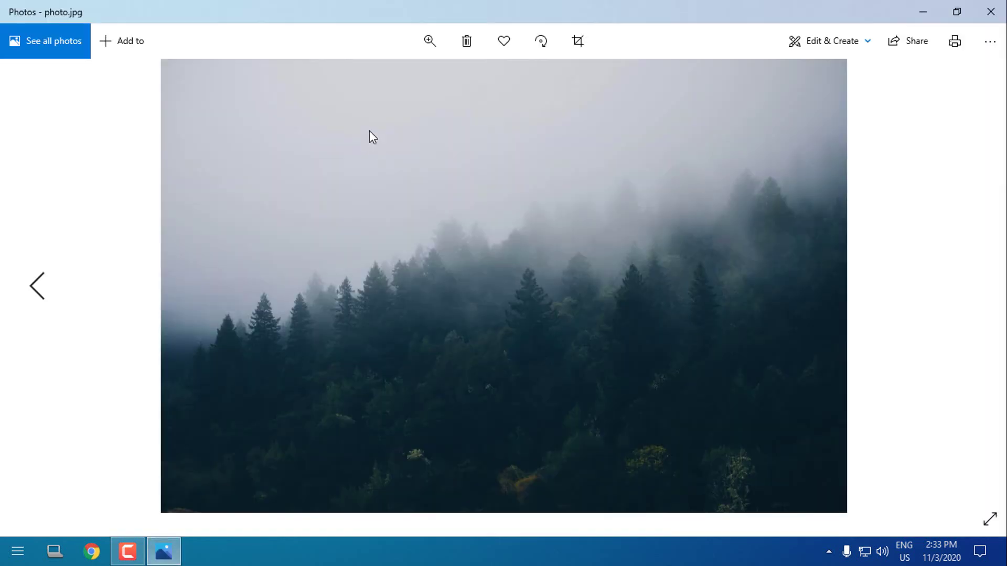
right_click(369, 131)
mouse_move(416, 454)
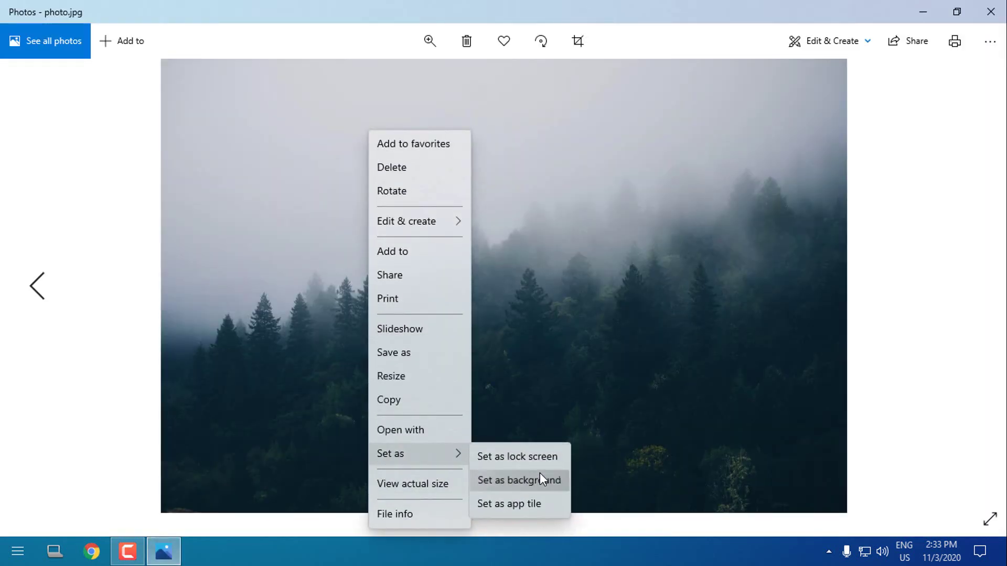
left_click(540, 473)
left_click(989, 12)
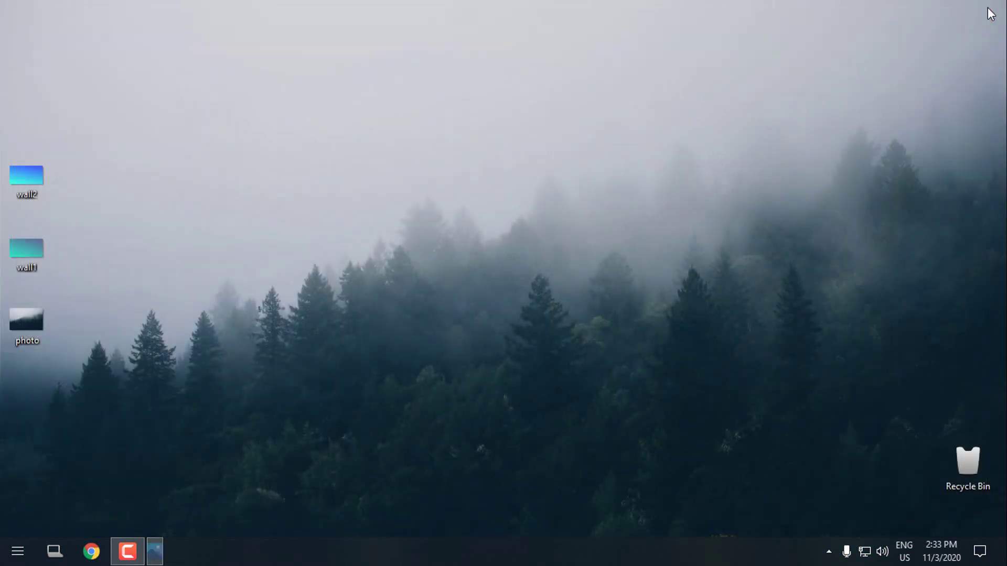
key("super")
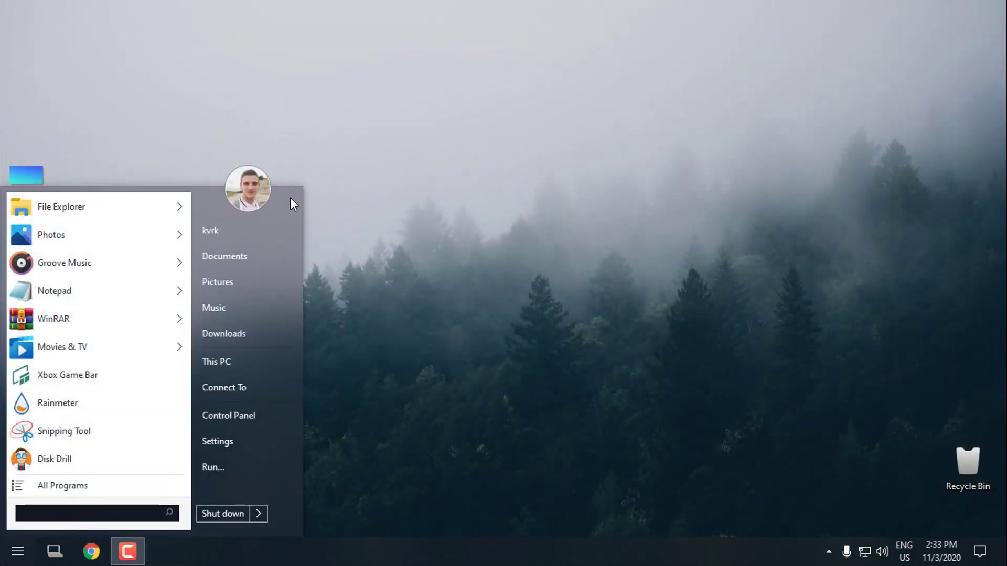
Step: Switch the StartIsBack Start menu appearance to the dark Elegre style
right_click(291, 201)
left_click(321, 206)
left_click(274, 146)
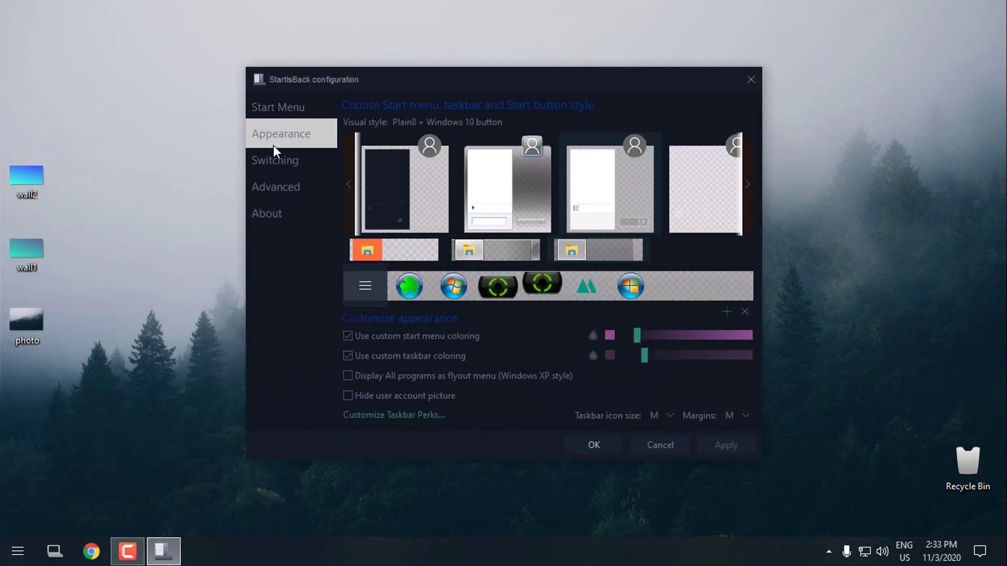
left_click(420, 193)
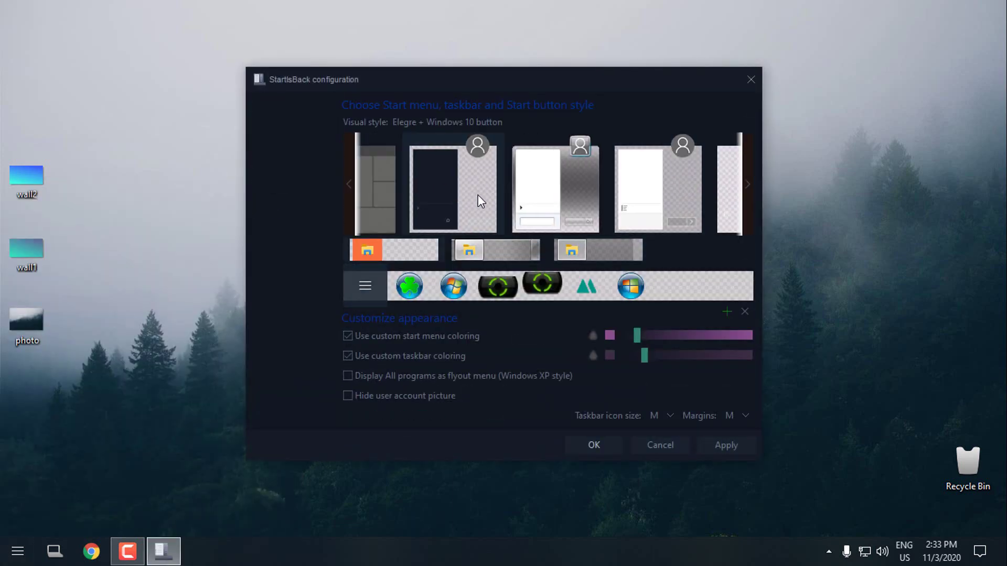
left_click(602, 446)
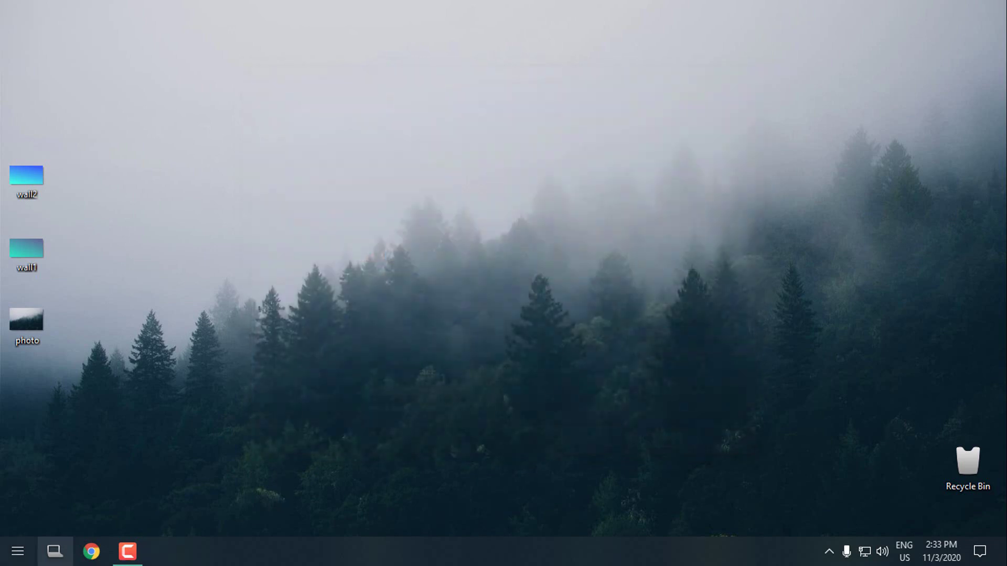
Step: Open a File Explorer window showing This PC
left_click(18, 551)
left_click(388, 382)
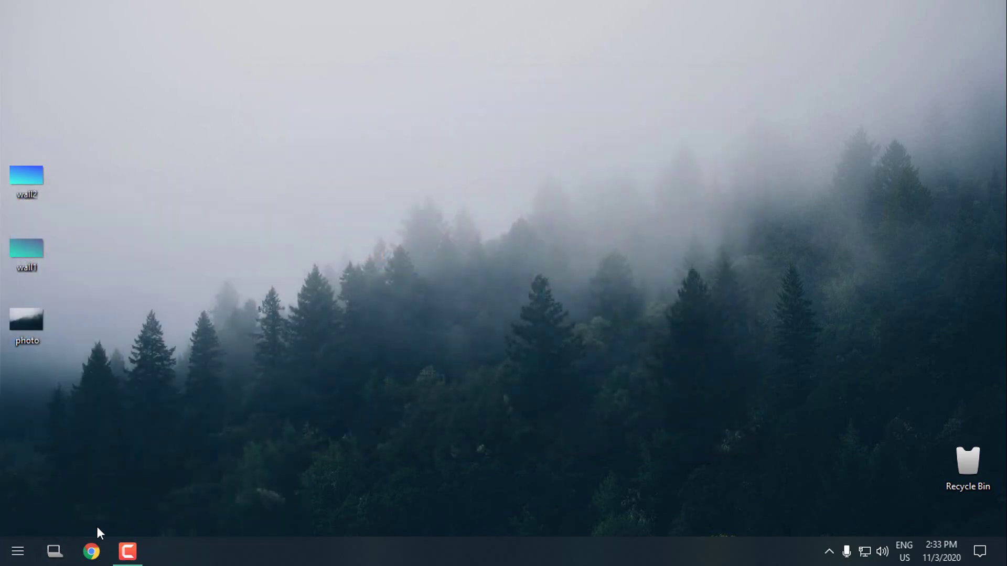
left_click(55, 550)
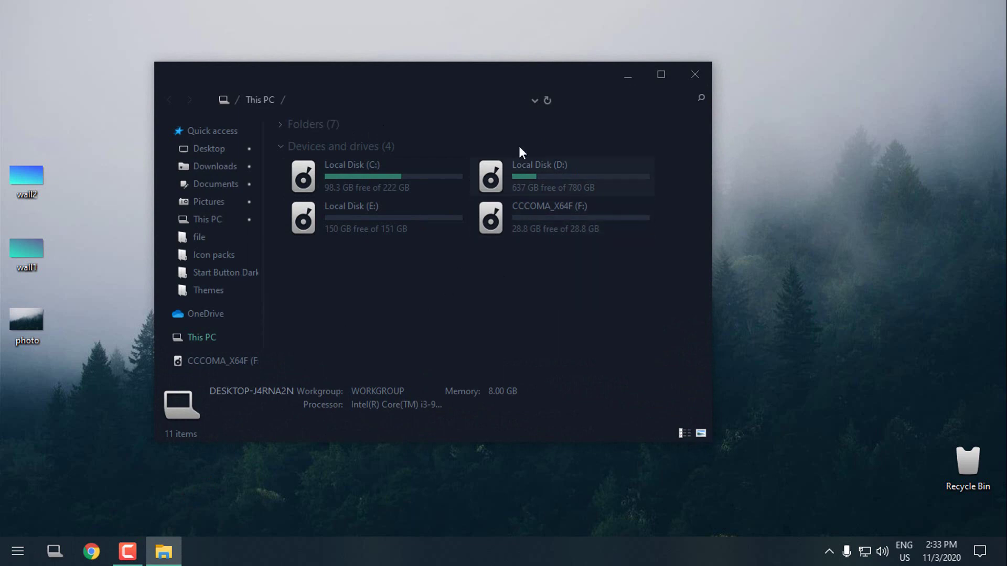
Step: Close File Explorer and set wall1 as the desktop background in Photos
left_click(688, 80)
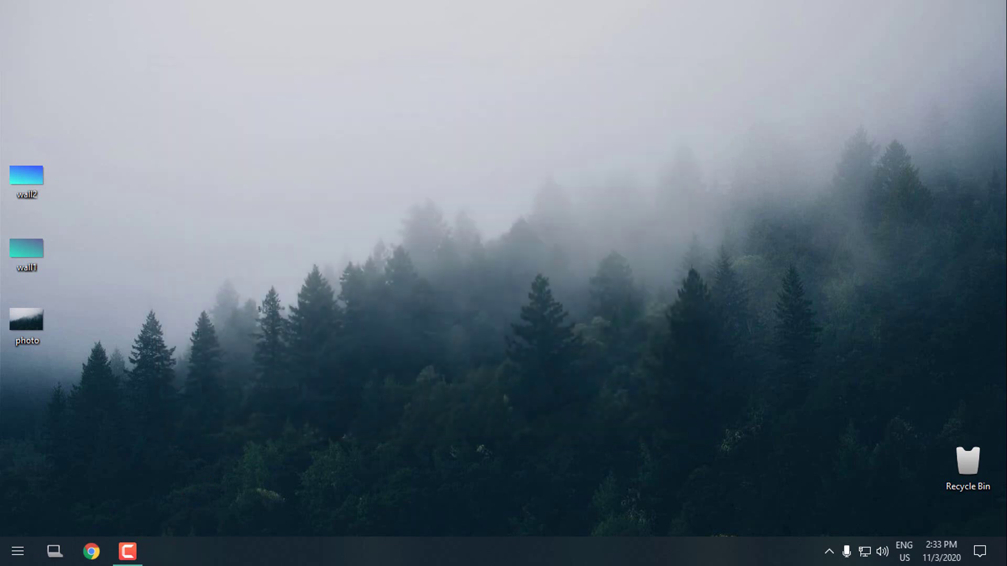
double_click(20, 251)
right_click(315, 179)
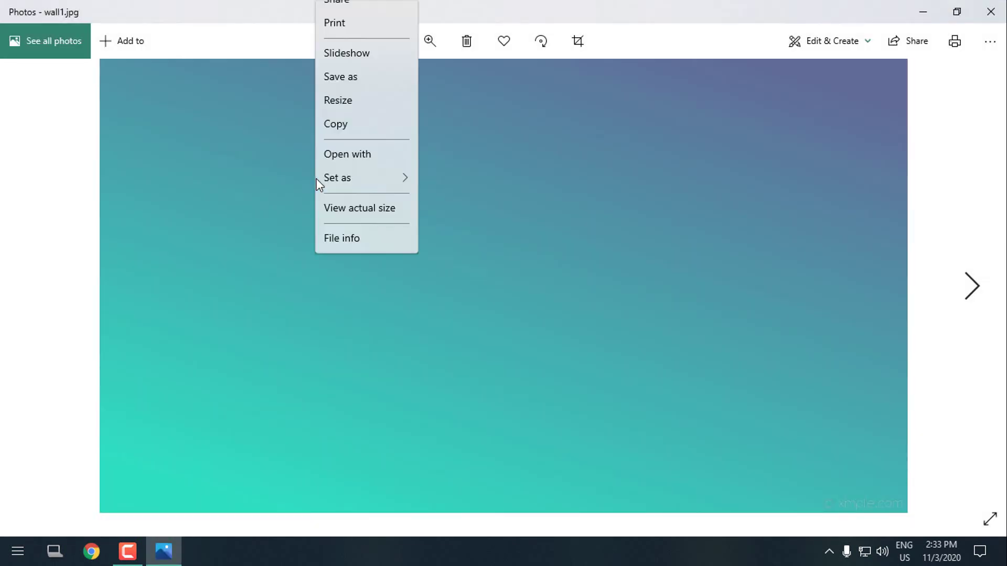
mouse_move(338, 177)
left_click(493, 349)
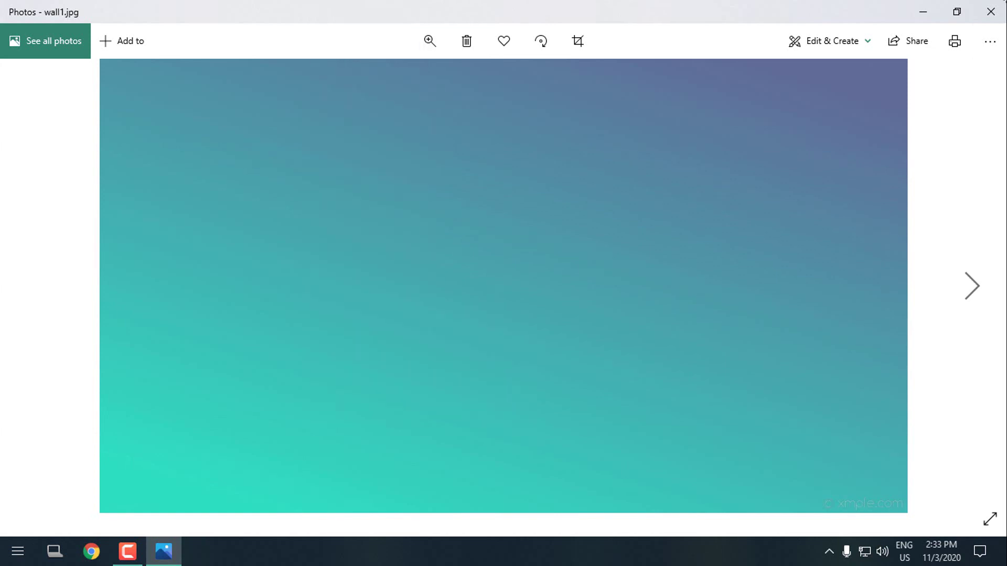
left_click(996, 22)
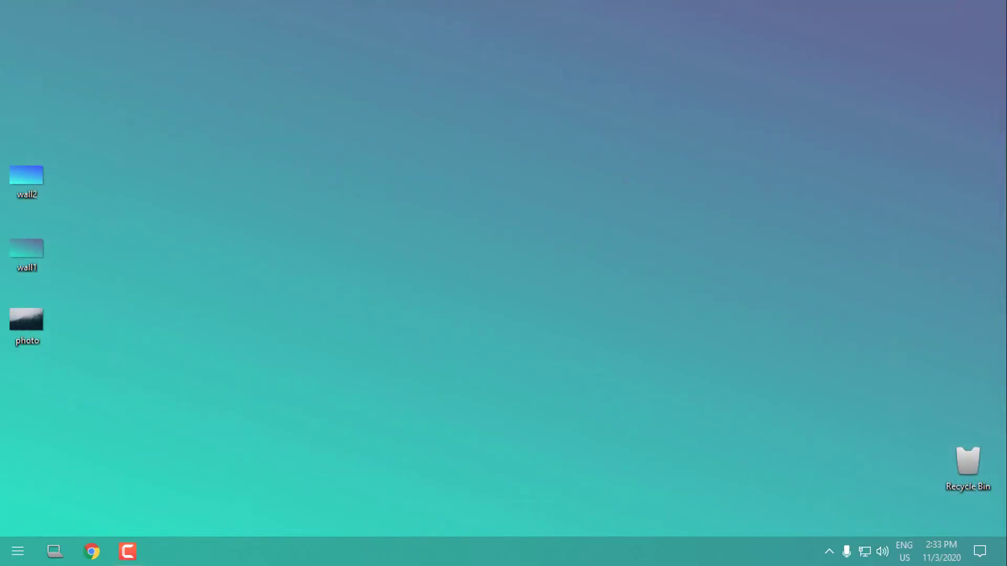
Step: Open a File Explorer window and move it to the upper right
left_click(54, 551)
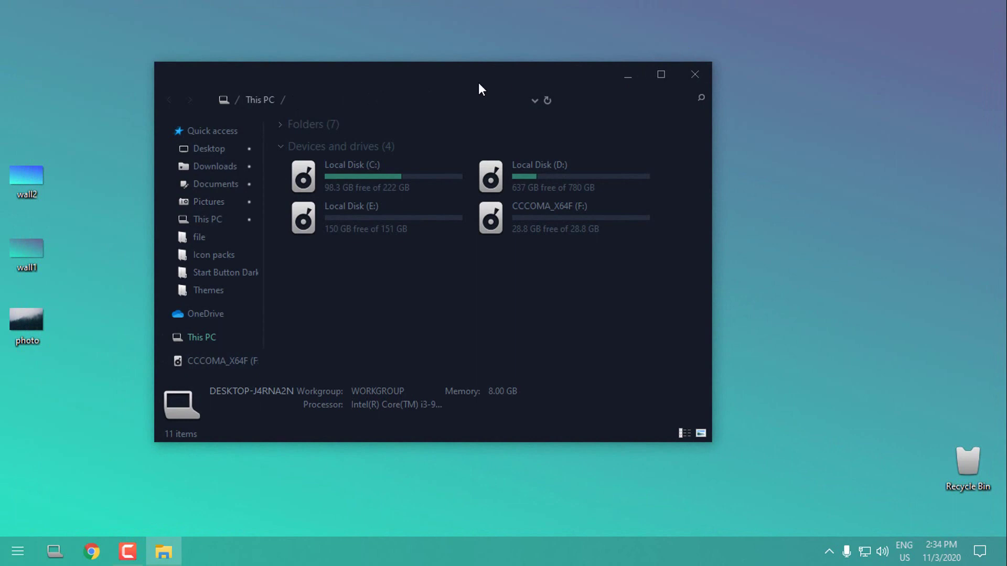
left_click_drag(493, 77, 747, 41)
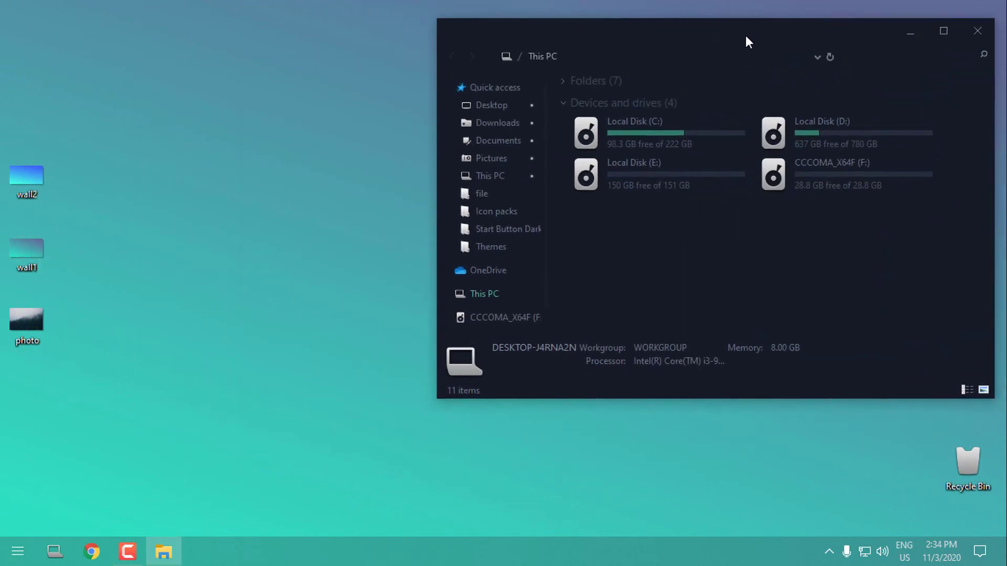
key("super")
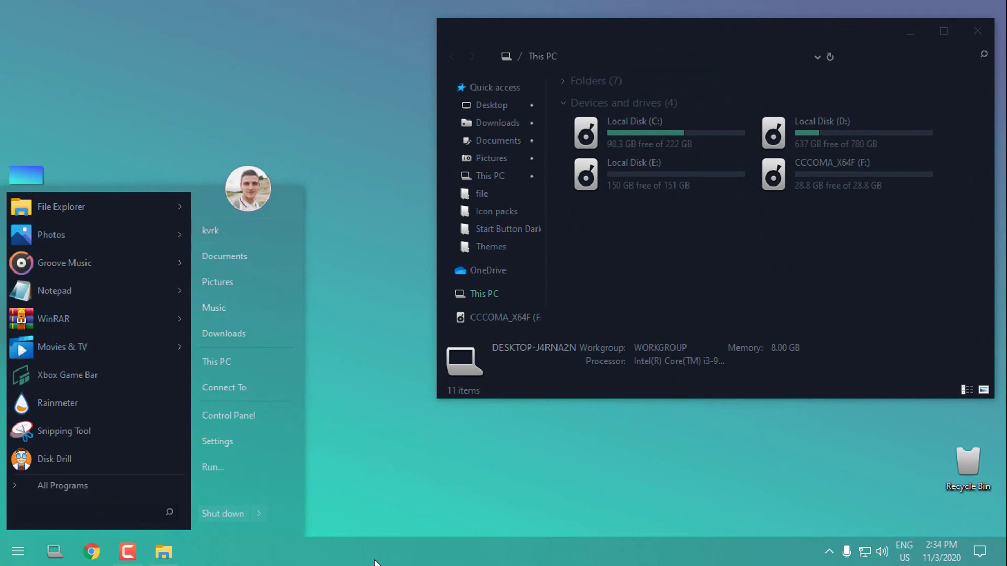
left_click(17, 551)
Step: Set wall2 as the desktop background and close Photos
double_click(23, 156)
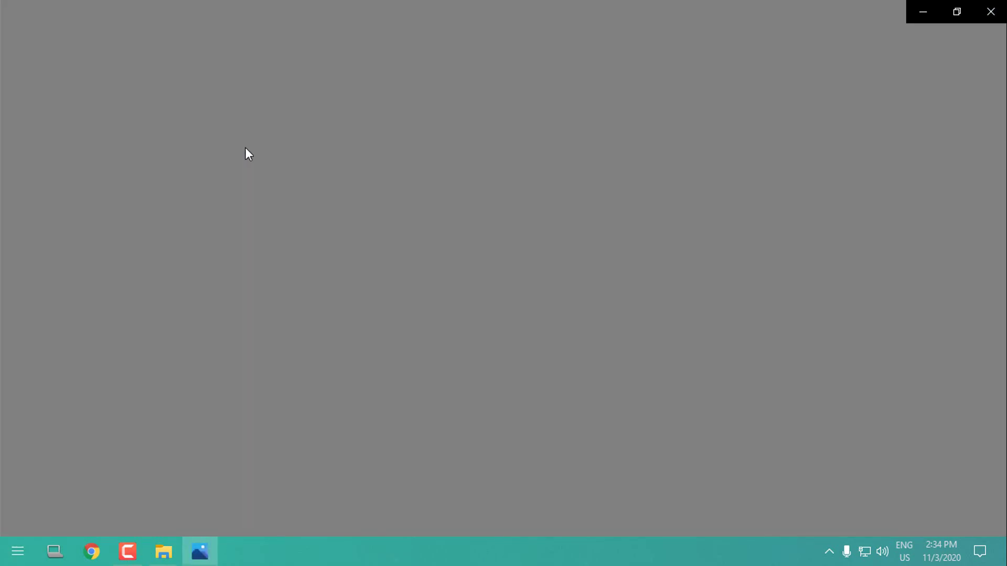
right_click(262, 157)
mouse_move(283, 323)
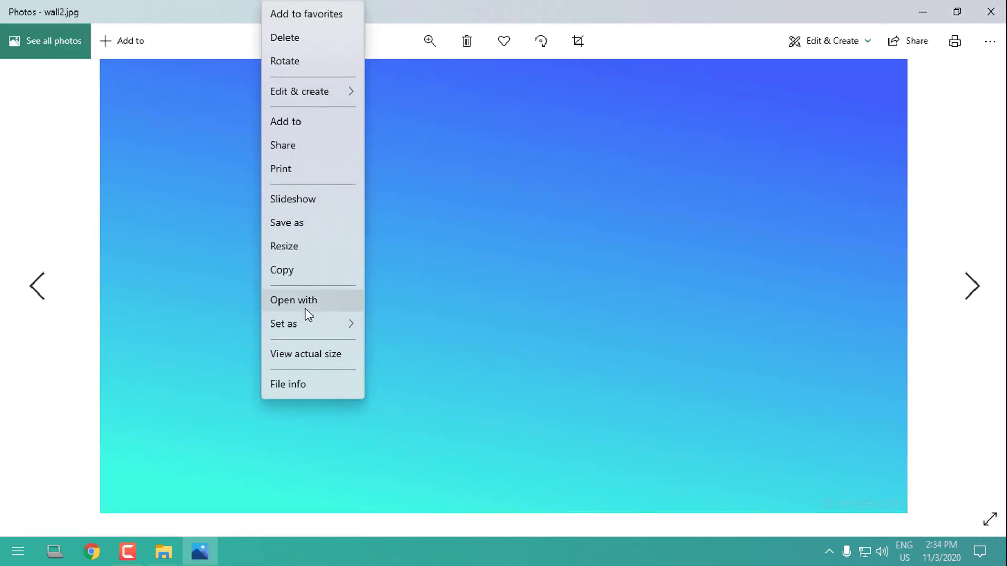
left_click(423, 348)
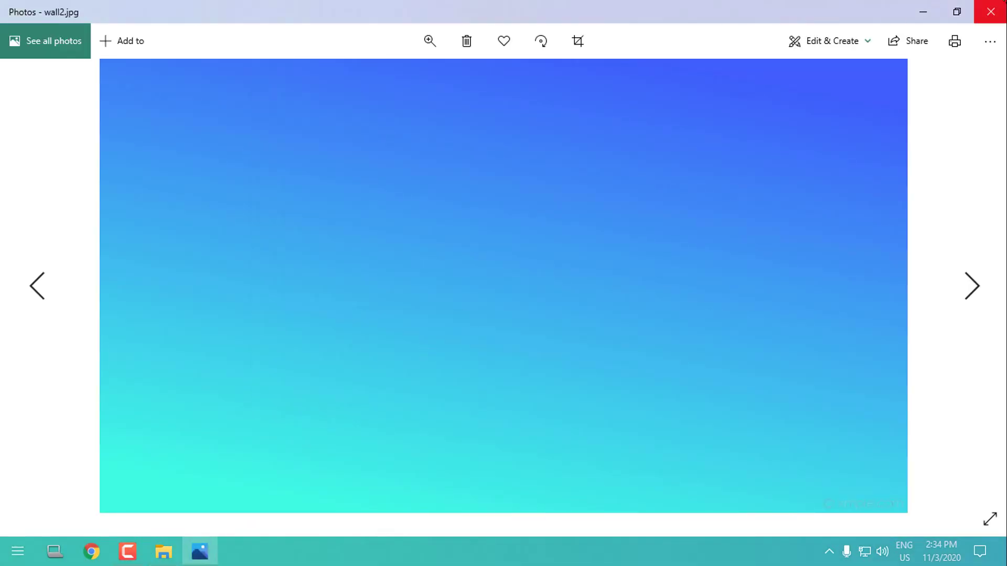
left_click(990, 12)
key("super")
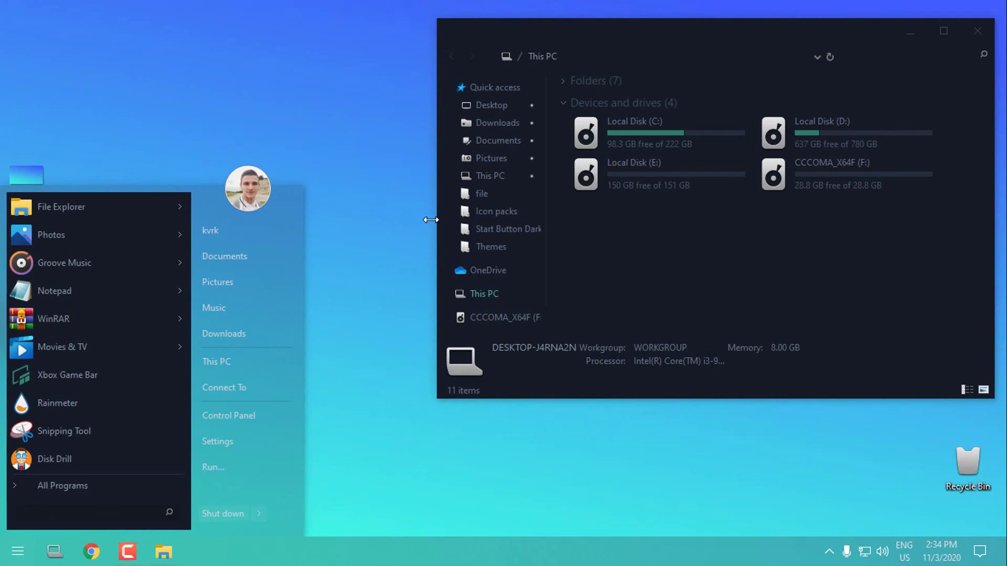
key("Escape")
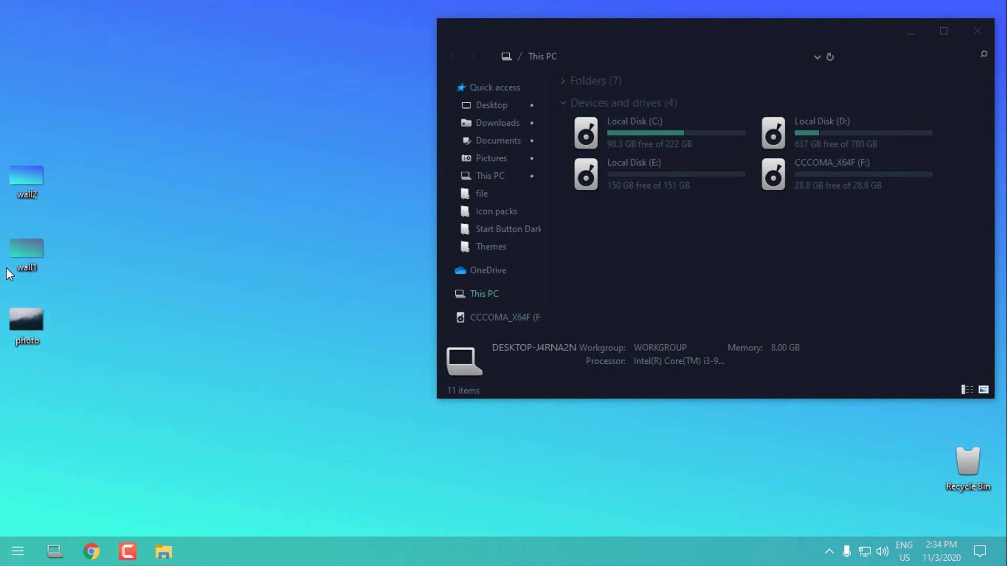
Step: Set wall1 back as the desktop background and close Photos
double_click(7, 257)
right_click(250, 128)
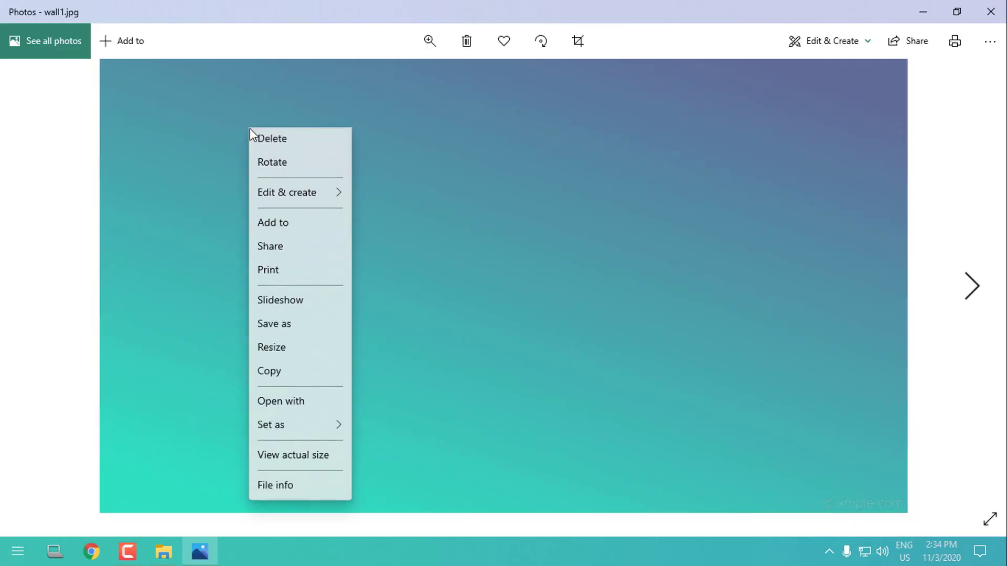
mouse_move(293, 424)
left_click(407, 477)
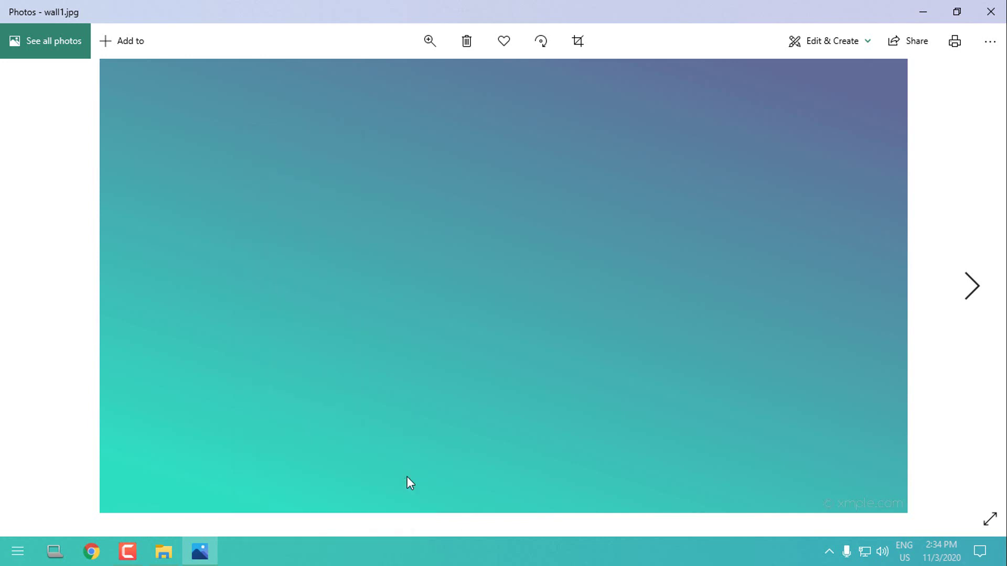
left_click(992, 15)
Step: Move the wall1, wall2 and photo image files from the desktop into Pictures
mouse_move(26, 176)
left_mouse_down()
mouse_move(16, 288)
mouse_move(20, 195)
left_mouse_up()
left_click_drag(45, 37, 10, 419)
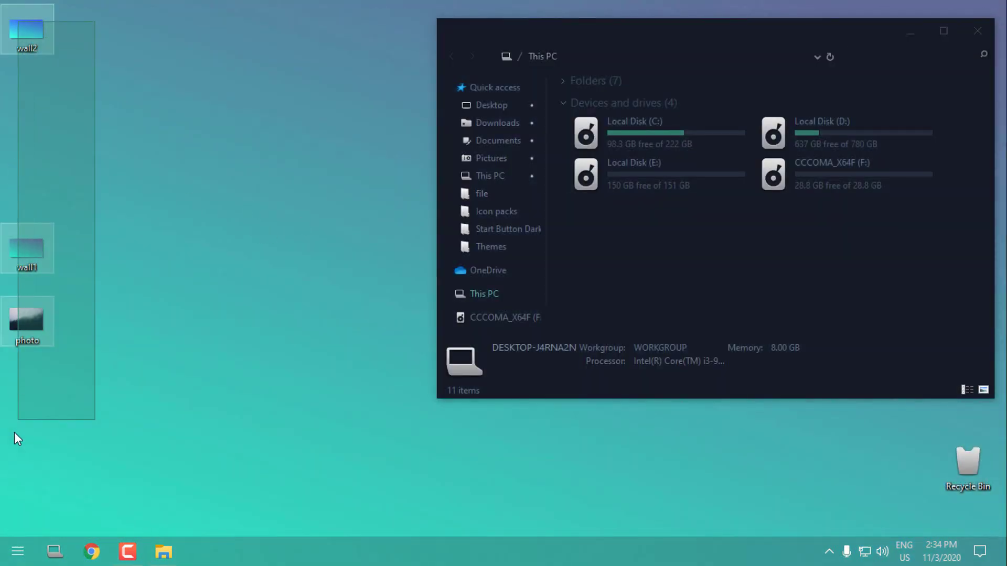
left_click_drag(18, 317, 489, 160)
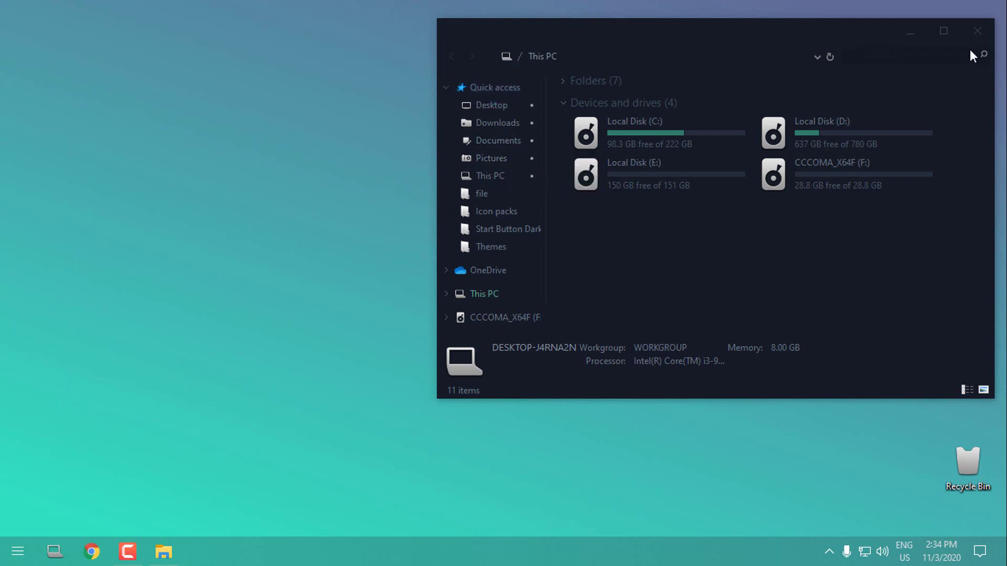
Step: Maximize and restore Explorer at the upper right, then preview the dark selection rectangle
left_click(953, 37)
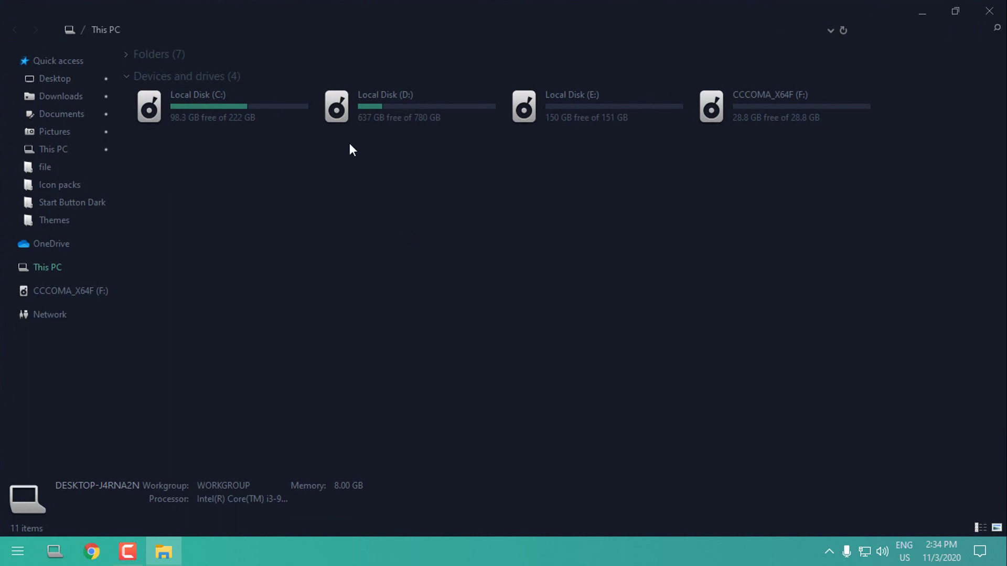
mouse_move(379, 7)
left_mouse_down()
mouse_move(736, 41)
mouse_move(673, 17)
left_mouse_up()
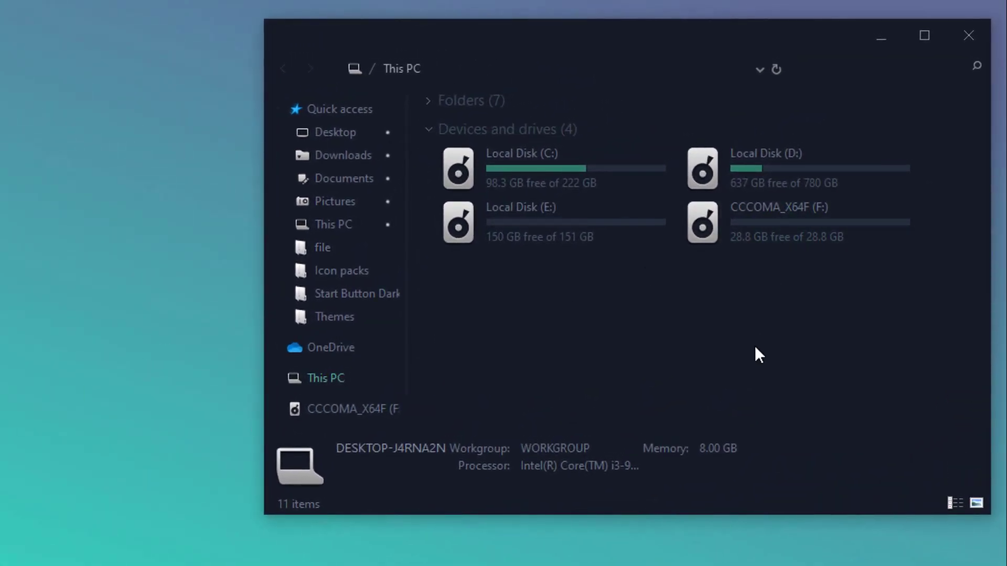
left_click_drag(894, 339, 775, 248)
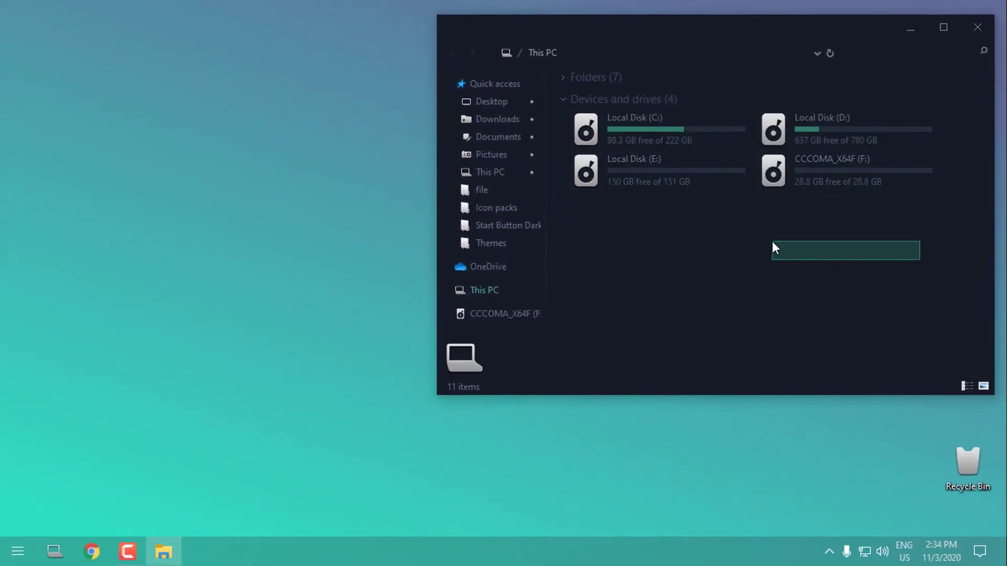
left_click_drag(774, 243, 669, 204)
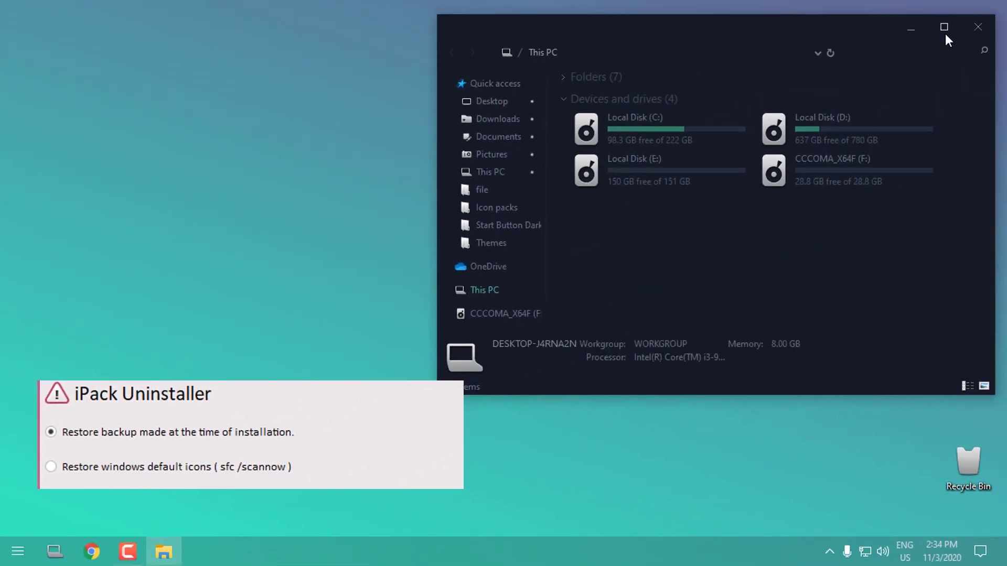
Step: Maximize and restore the Explorer window once more, then close it
left_click(944, 35)
mouse_move(485, 6)
left_mouse_down()
mouse_move(469, 110)
mouse_move(501, 46)
left_mouse_up()
left_click(772, 55)
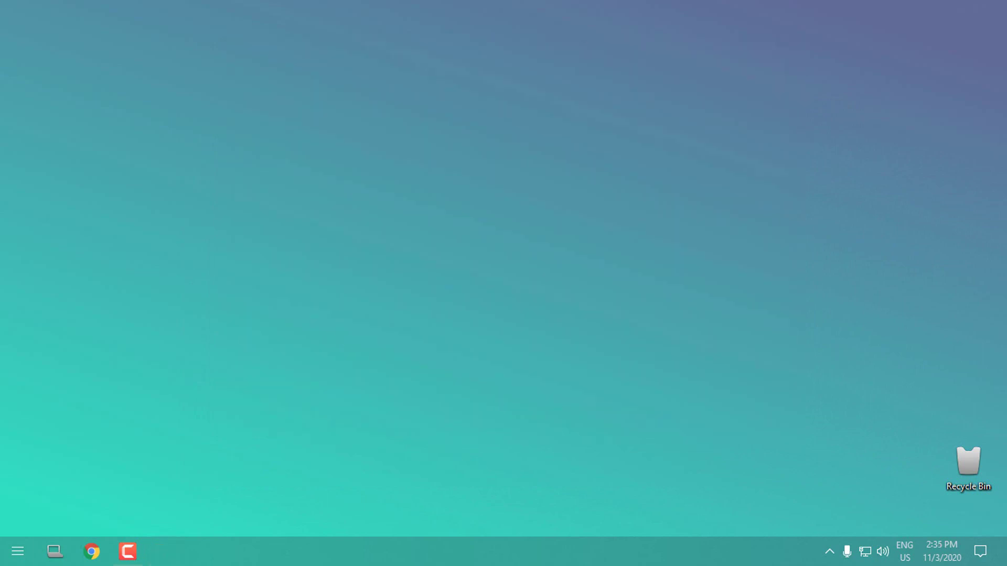